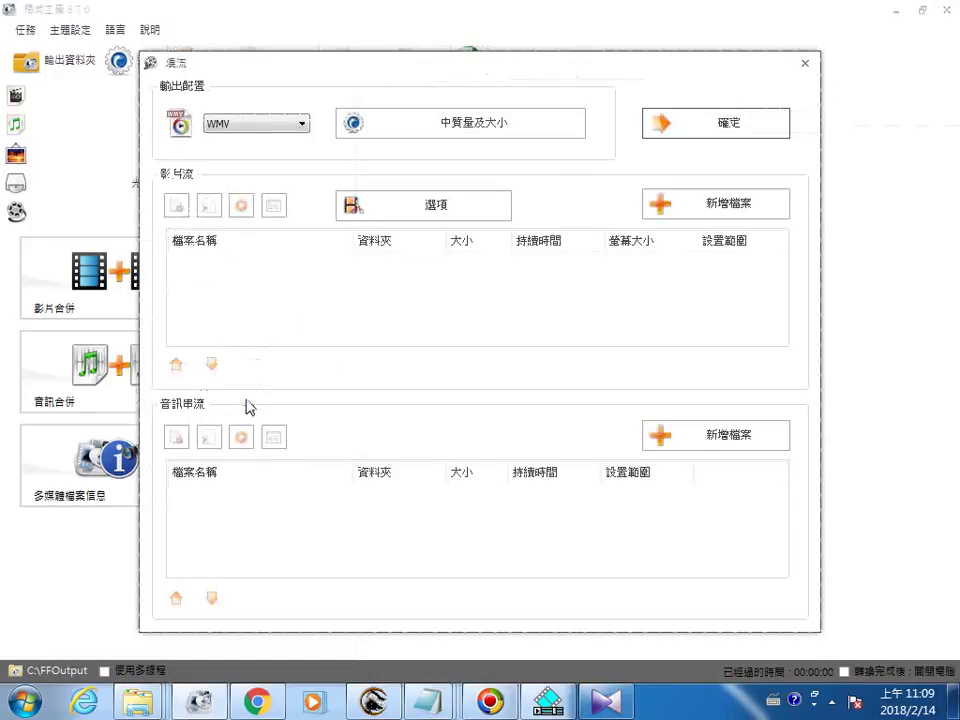
# Step: Start adding a file to the video stream and sort the video library's files by date
pyautogui.click(709, 207)
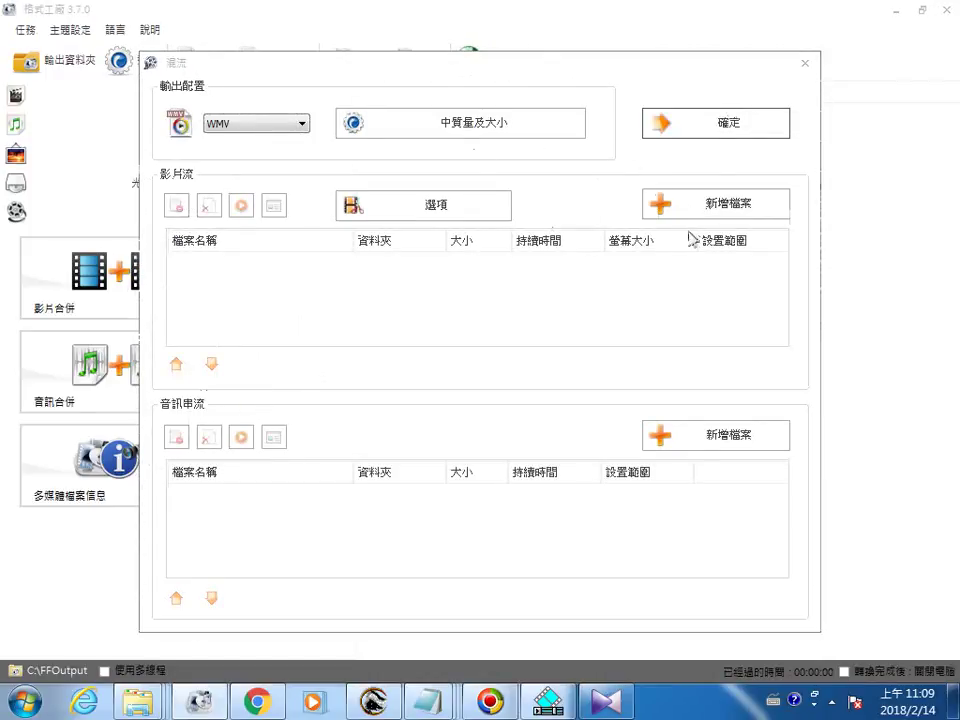
pyautogui.rightClick(531, 235)
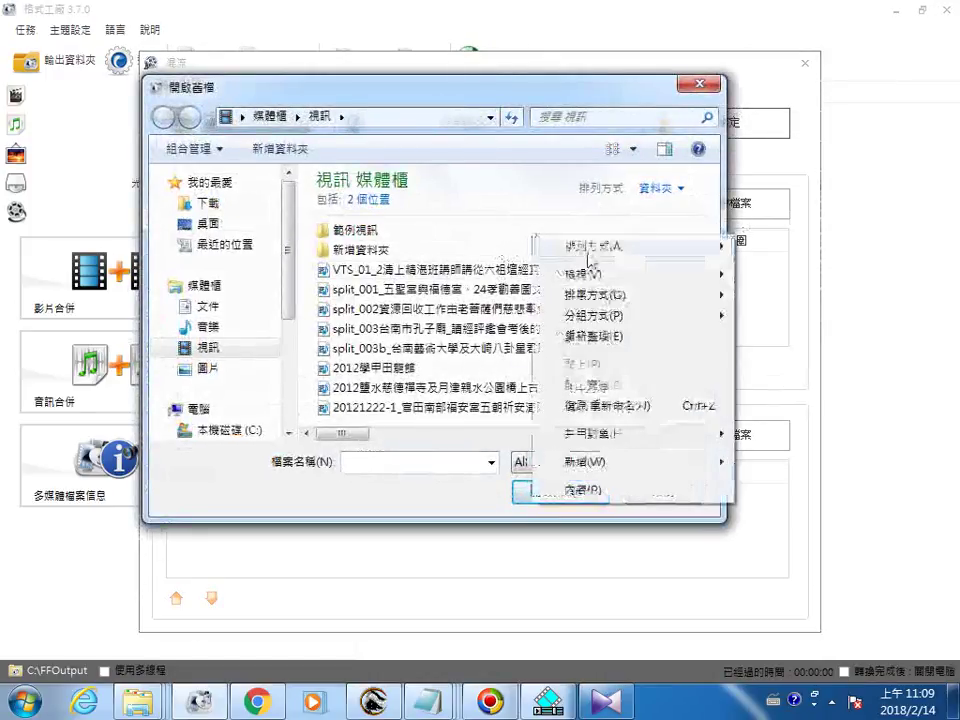
pyautogui.moveTo(611, 276)
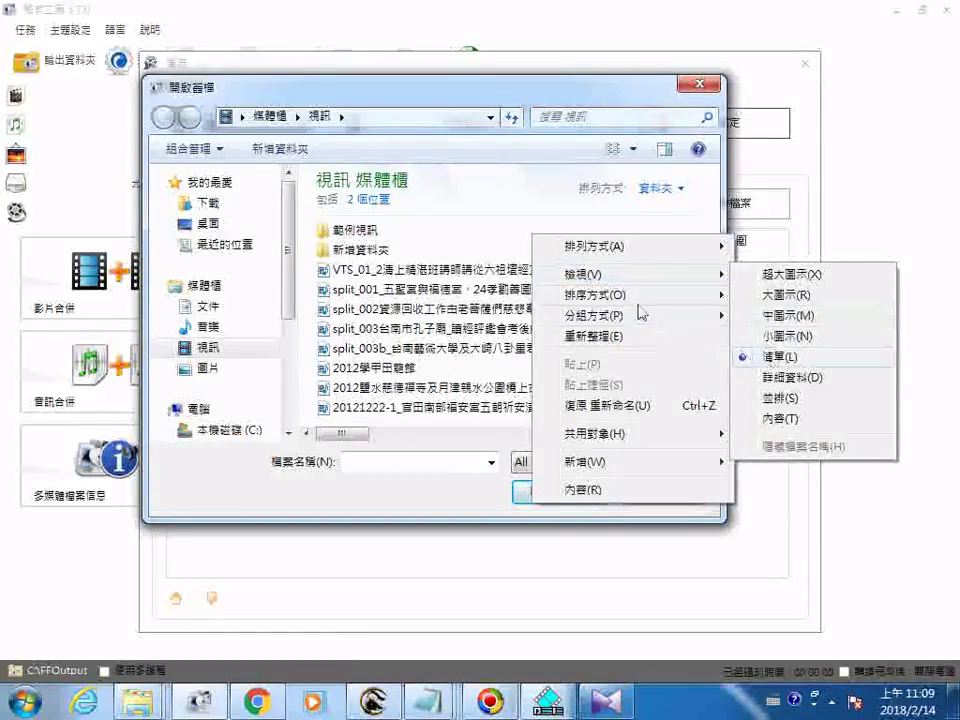
pyautogui.moveTo(639, 300)
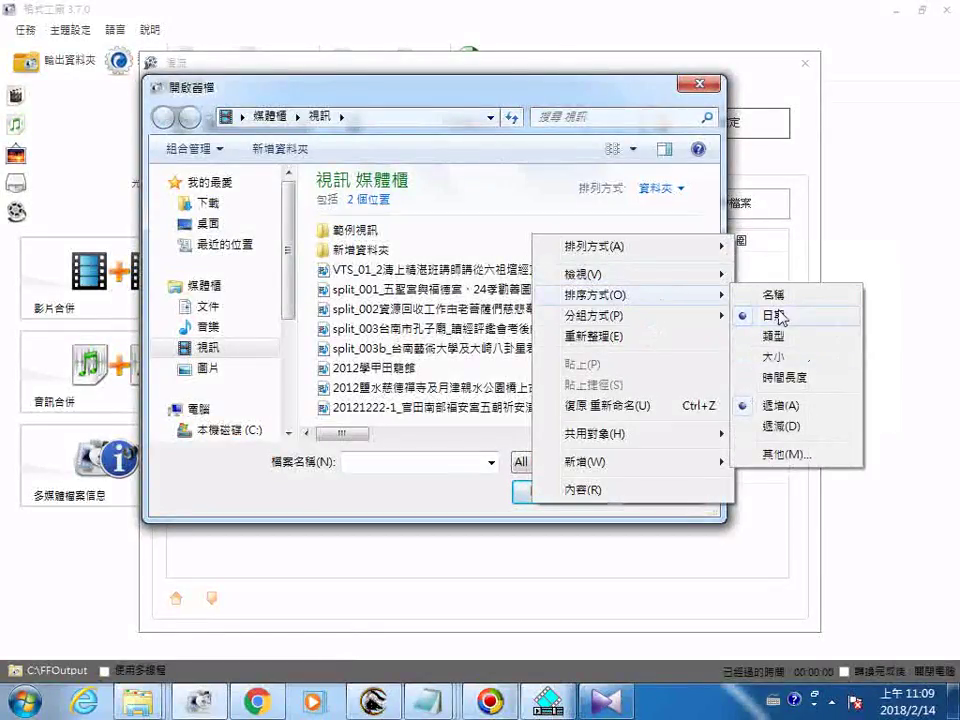
pyautogui.click(781, 314)
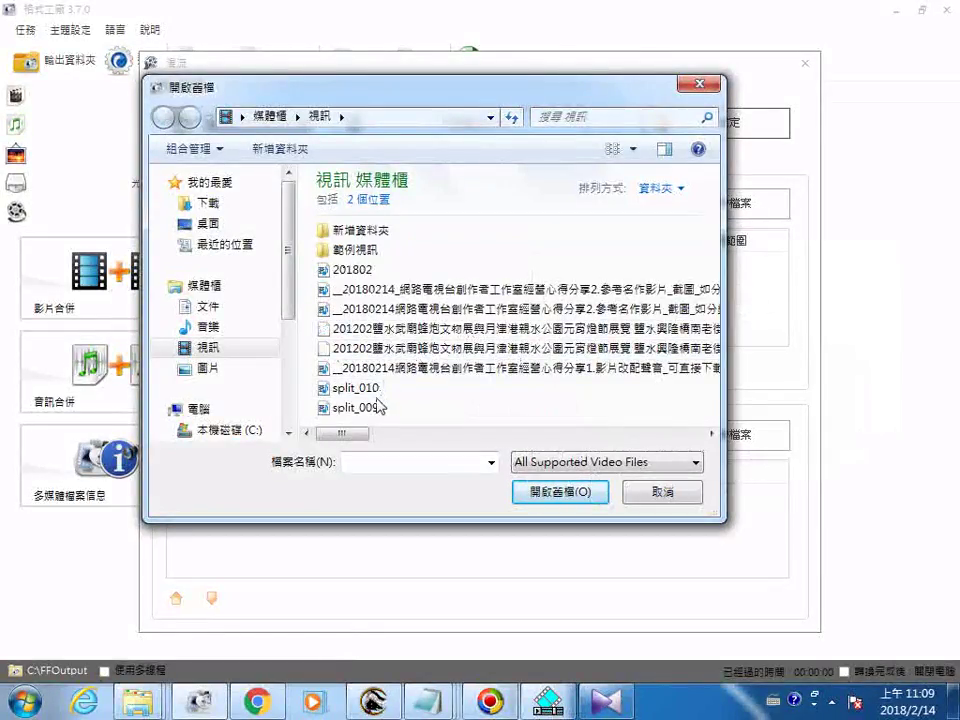
# Step: Add the silent video whose name starts with 201202鹽水武廟蜂炮文物展 and ends with "no sound.wmv" to the video stream
pyautogui.moveTo(386, 339)
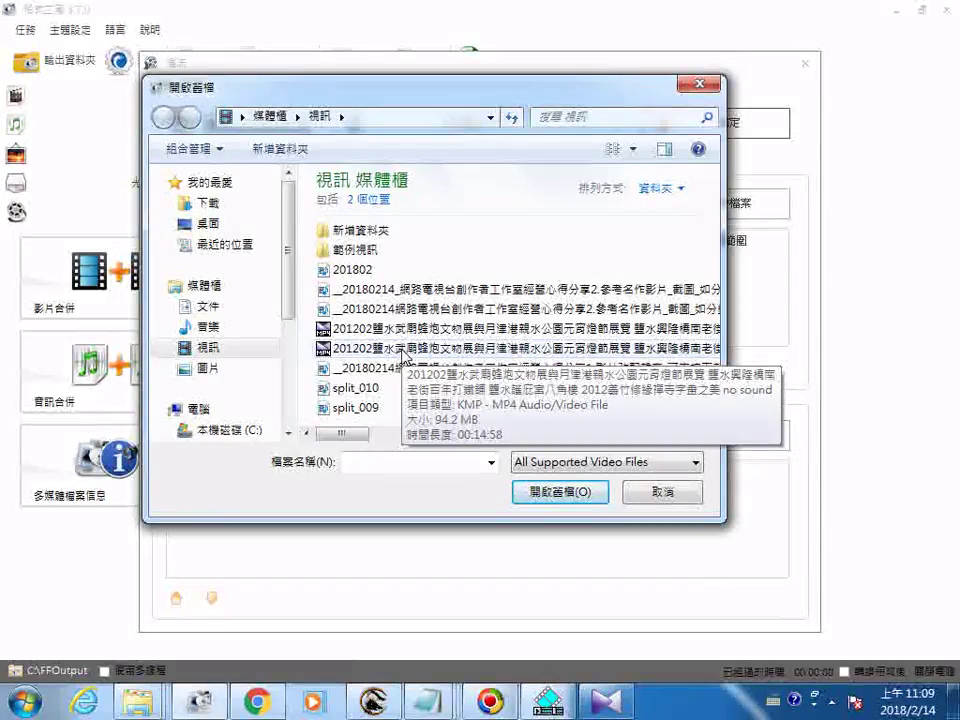
pyautogui.moveTo(428, 335)
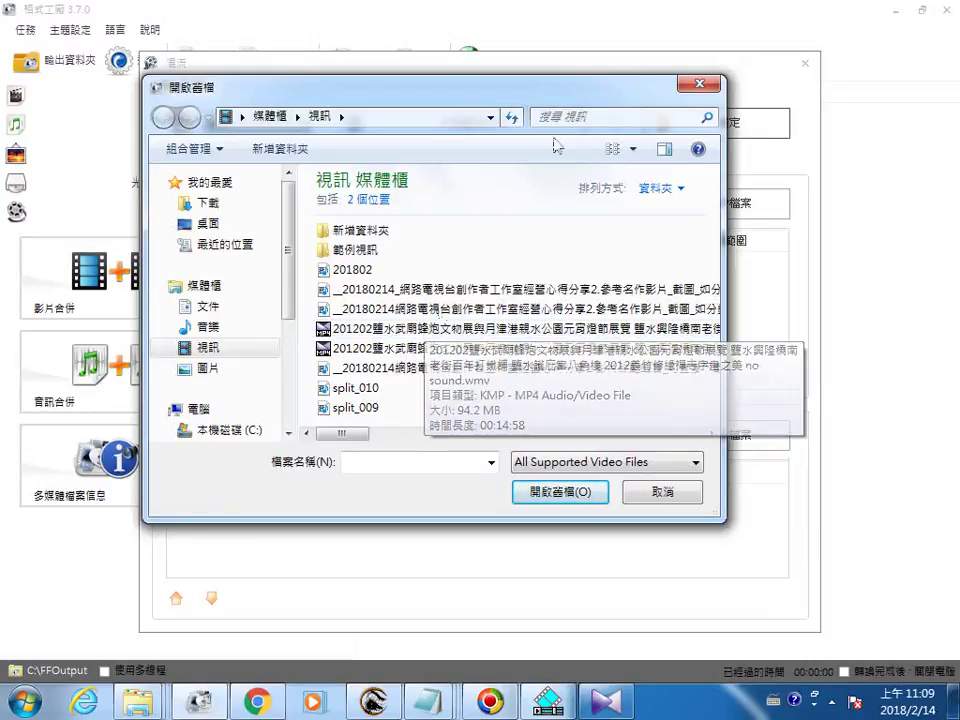
pyautogui.moveTo(540, 89); pyautogui.dragTo(285, 17)
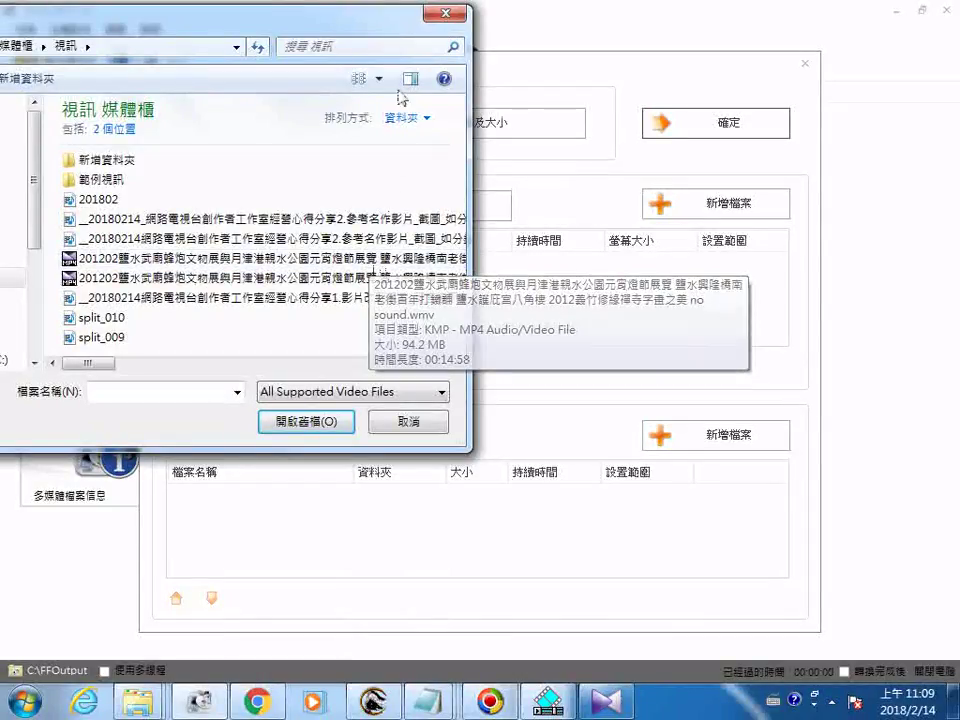
pyautogui.moveTo(291, 30); pyautogui.dragTo(530, 30)
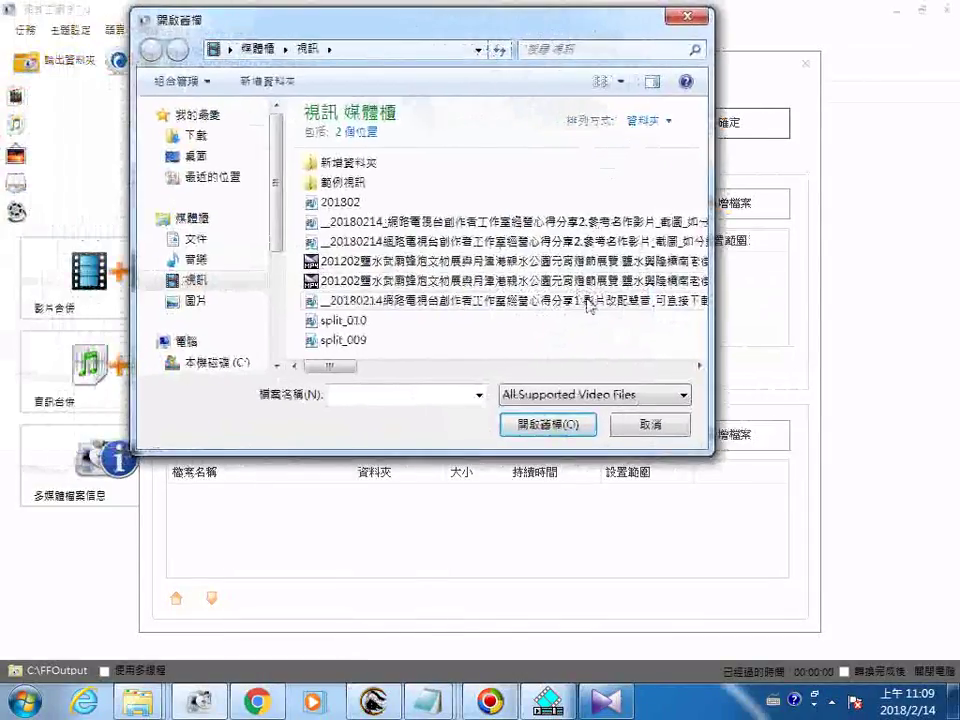
pyautogui.moveTo(594, 266)
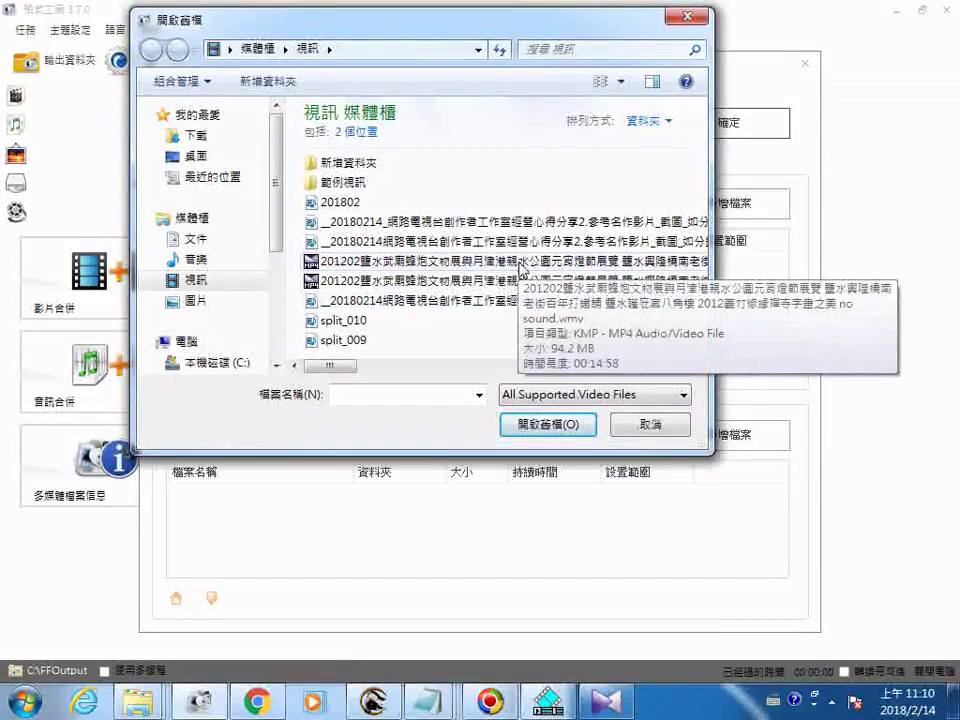
pyautogui.click(520, 266)
pyautogui.doubleClick(519, 269)
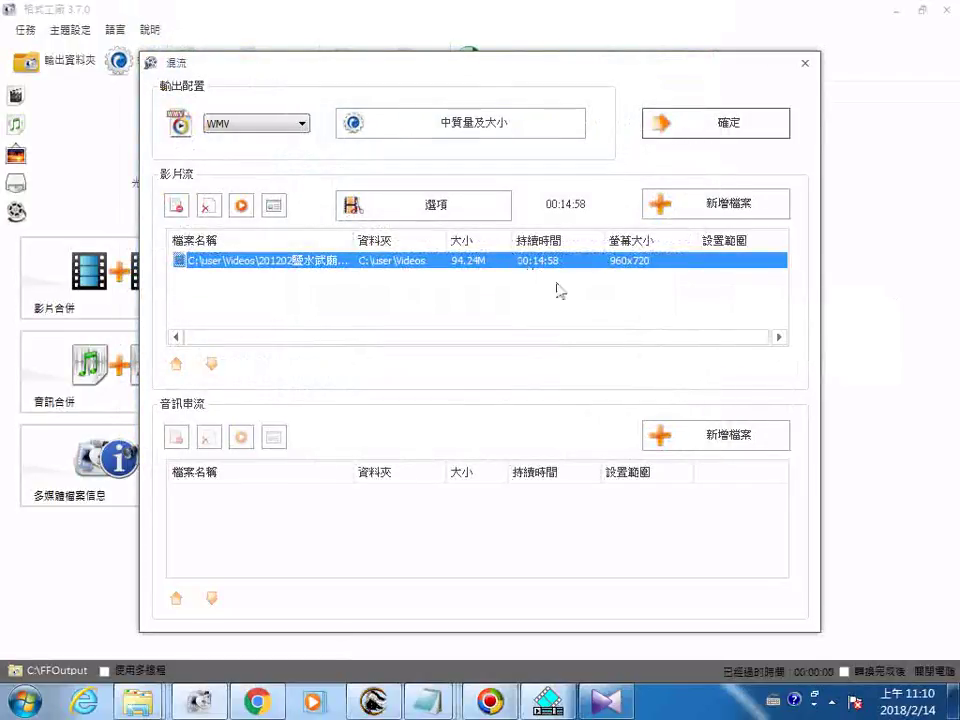
# Step: Add the MP3 file ____FILE0631_20121115桃園和樂軒古漢樂演奏 to the audio stream
pyautogui.click(706, 446)
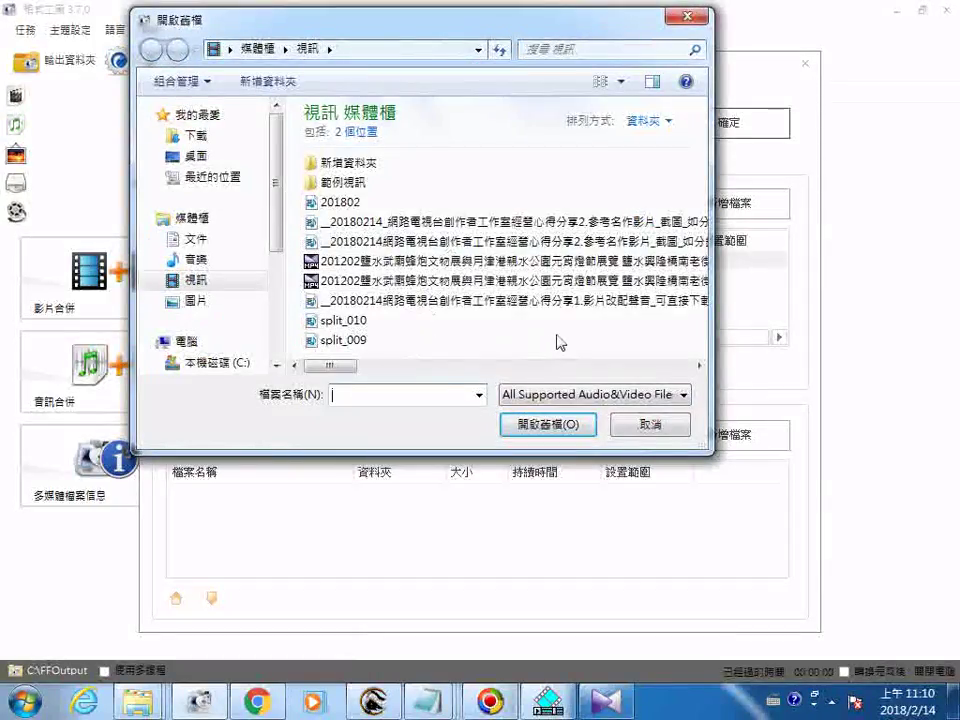
pyautogui.moveTo(349, 380); pyautogui.dragTo(663, 366)
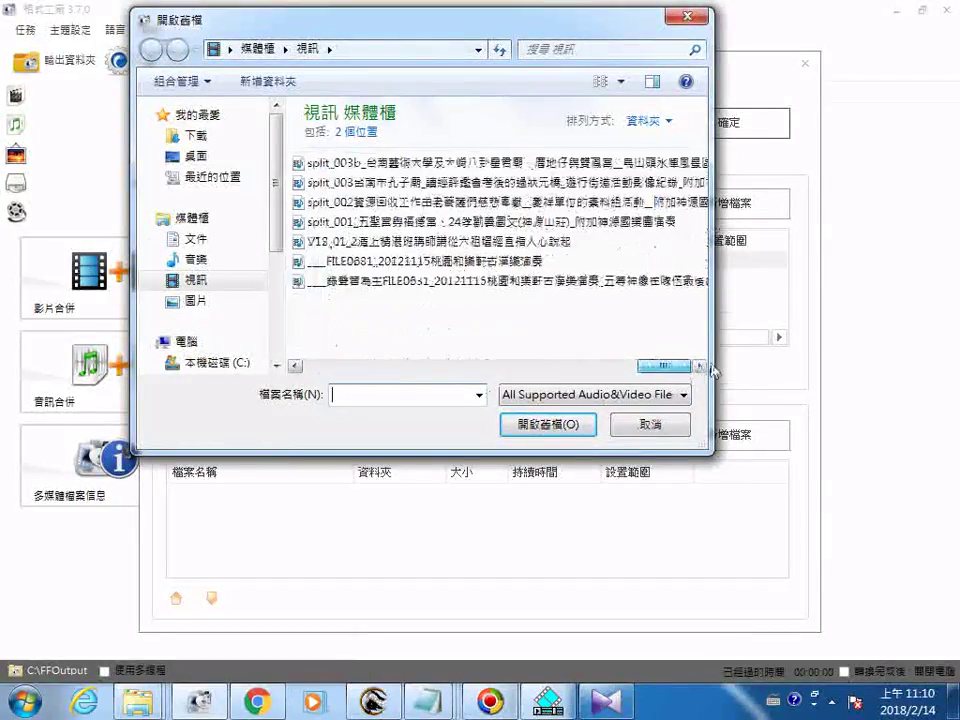
pyautogui.click(493, 263)
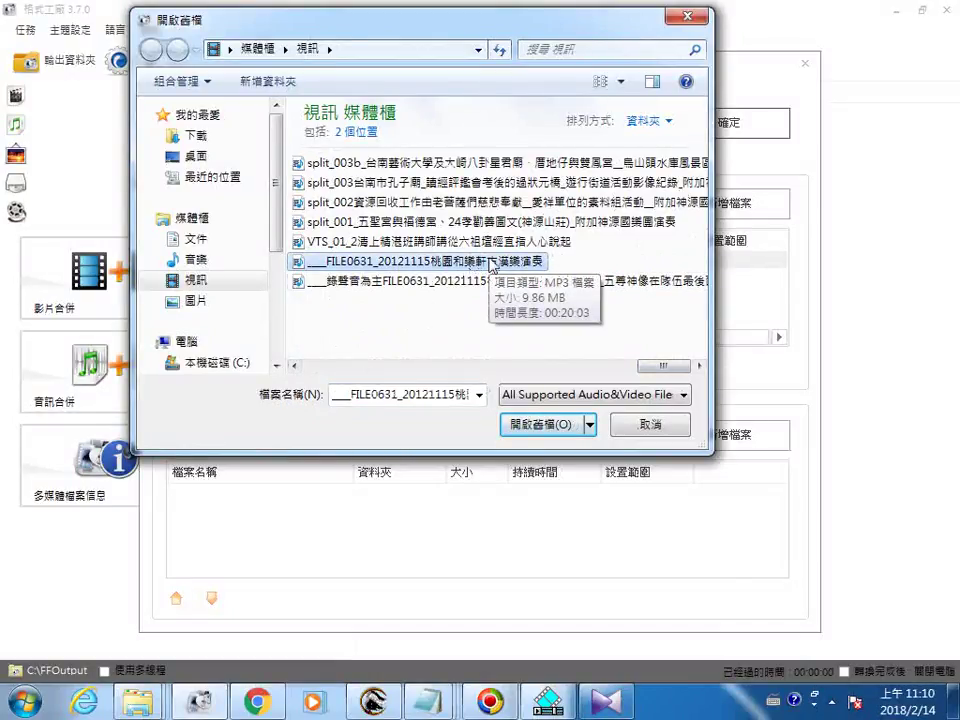
pyautogui.click(553, 424)
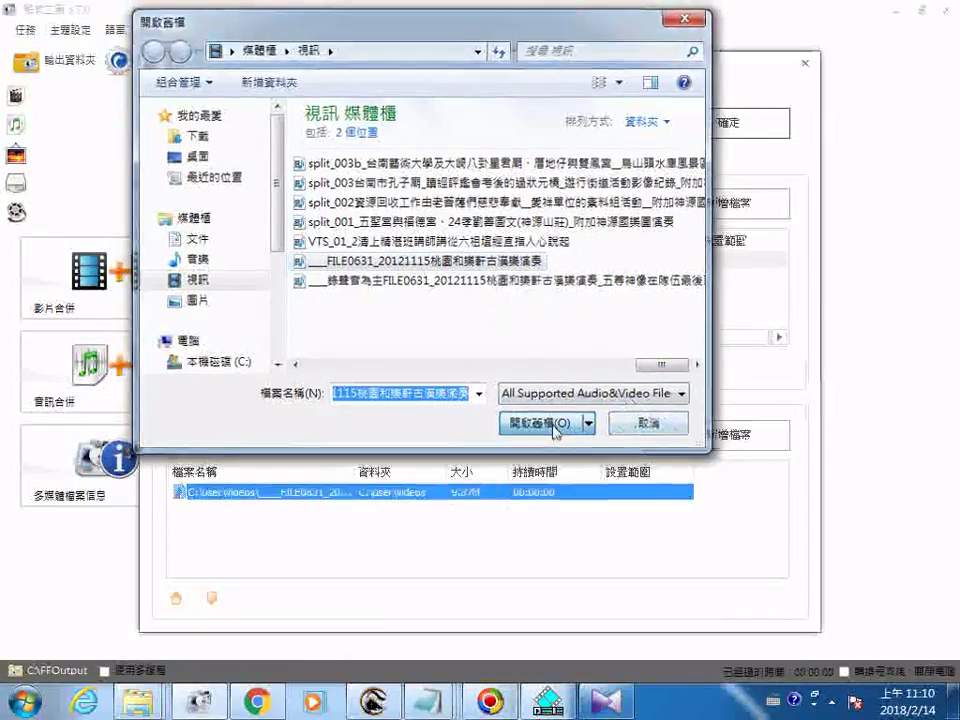
# Step: Confirm the mux settings and start converting the queued mux job
pyautogui.click(722, 130)
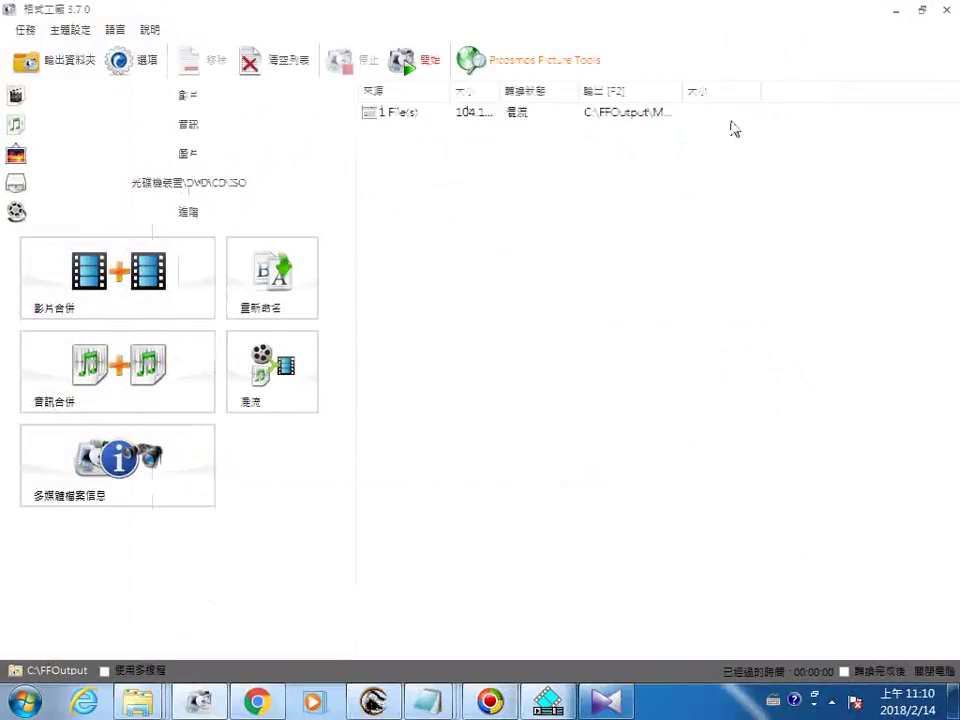
pyautogui.click(510, 117)
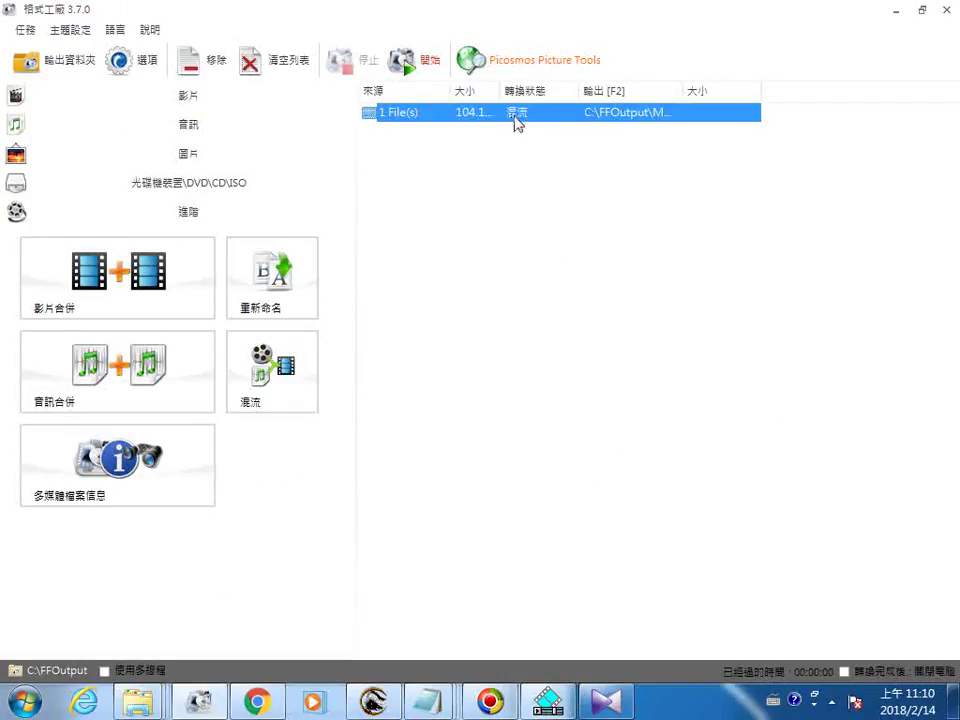
pyautogui.click(401, 62)
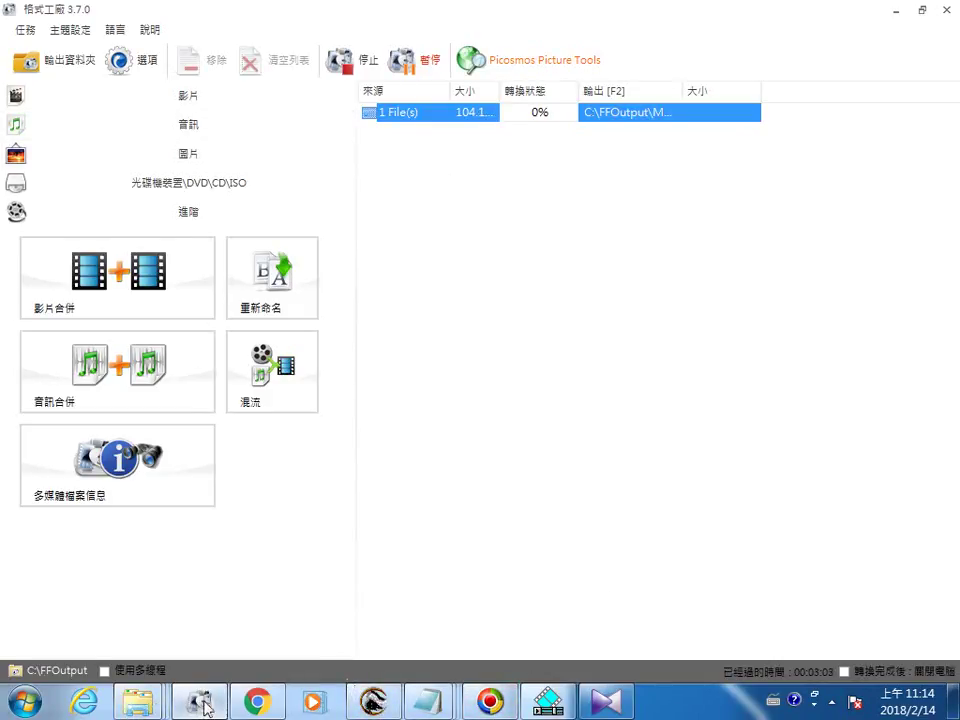
# Step: Switch to the Windows Explorer window of the video library and sort its files by date
pyautogui.moveTo(146, 708)
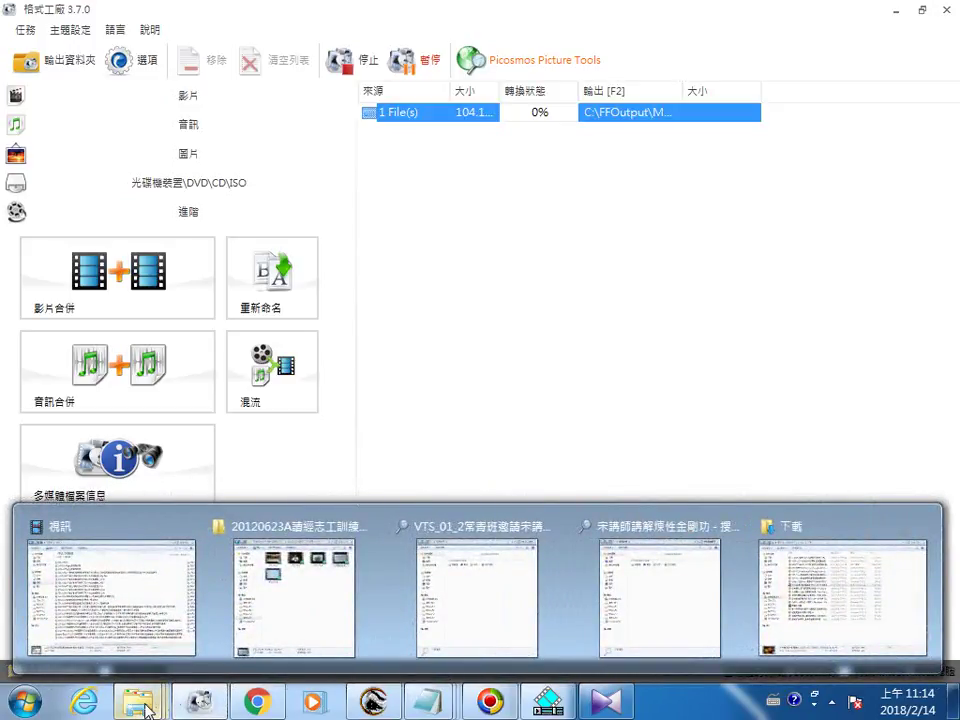
pyautogui.moveTo(200, 708)
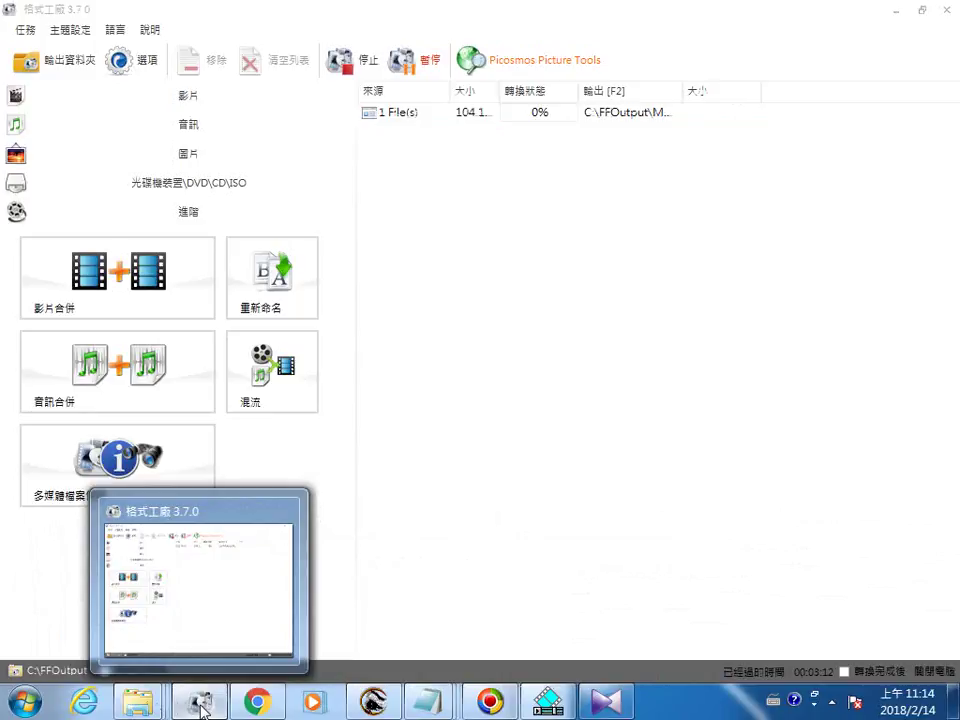
pyautogui.moveTo(120, 540)
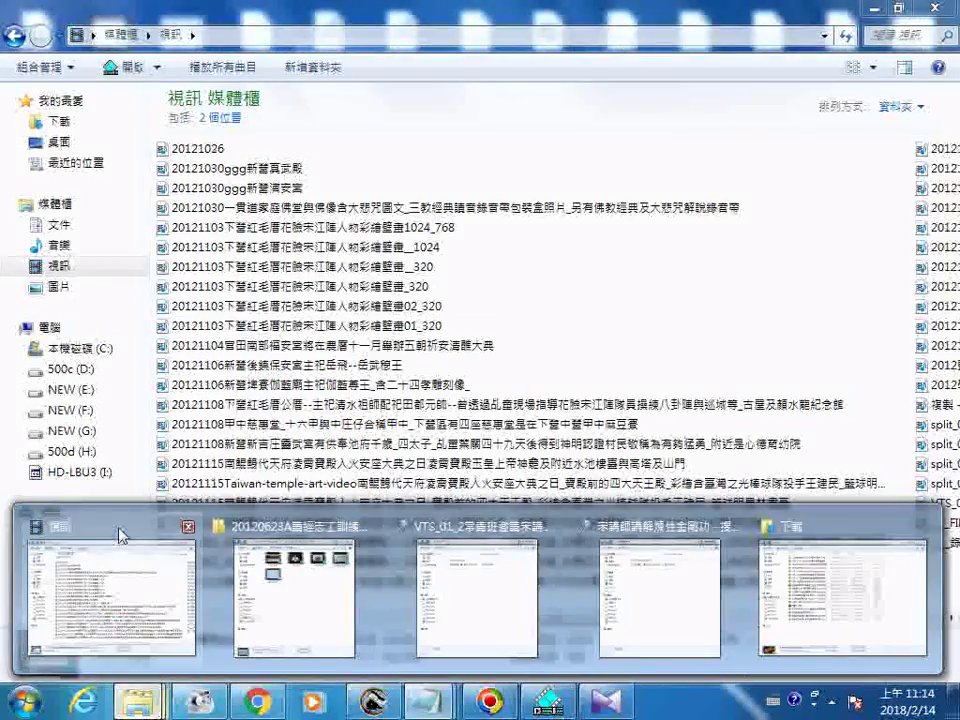
pyautogui.click(120, 537)
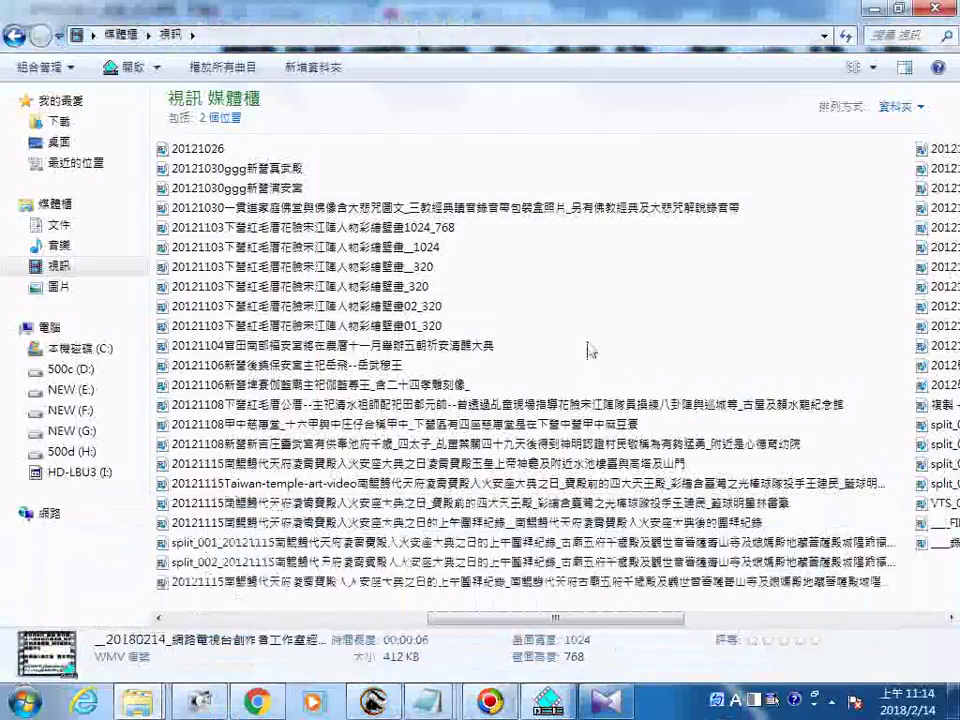
pyautogui.scroll(-3, 590, 350)
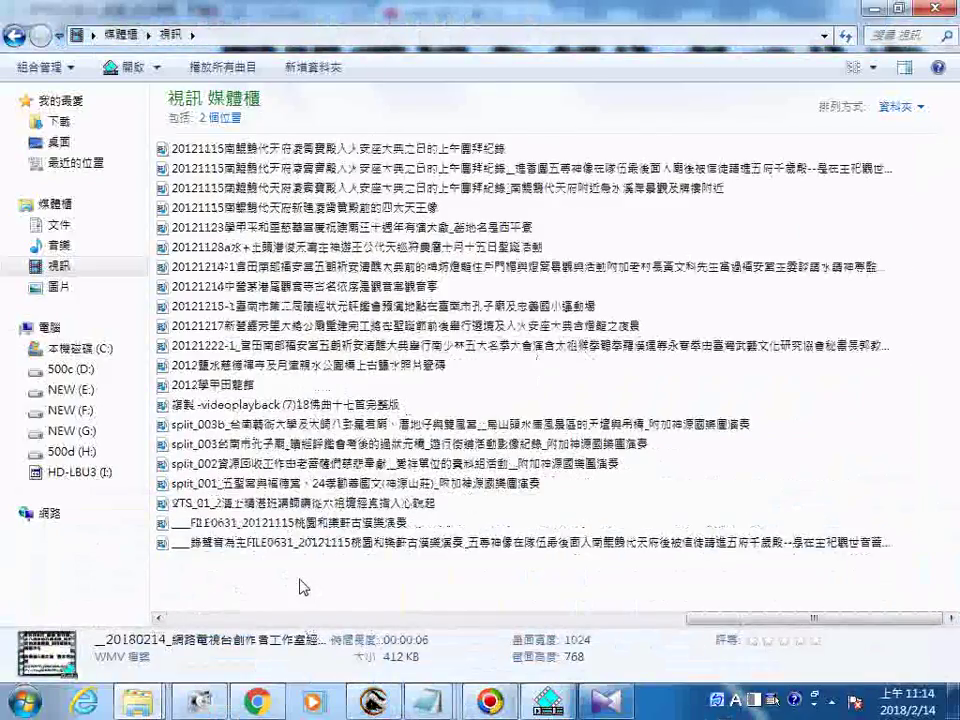
pyautogui.rightClick(302, 312)
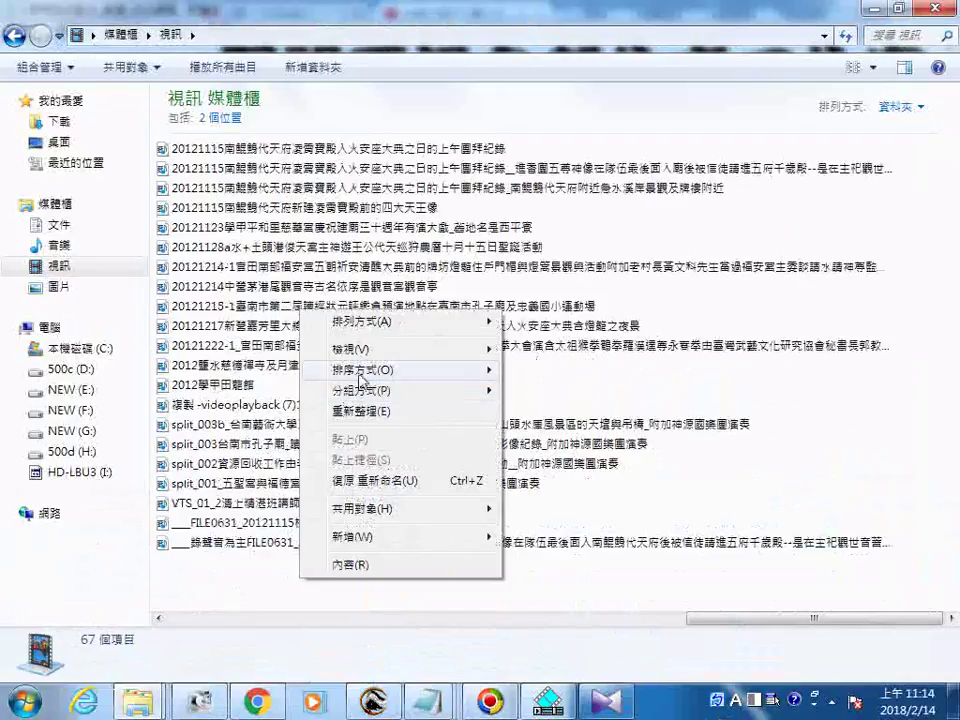
pyautogui.moveTo(420, 369)
pyautogui.click(545, 392)
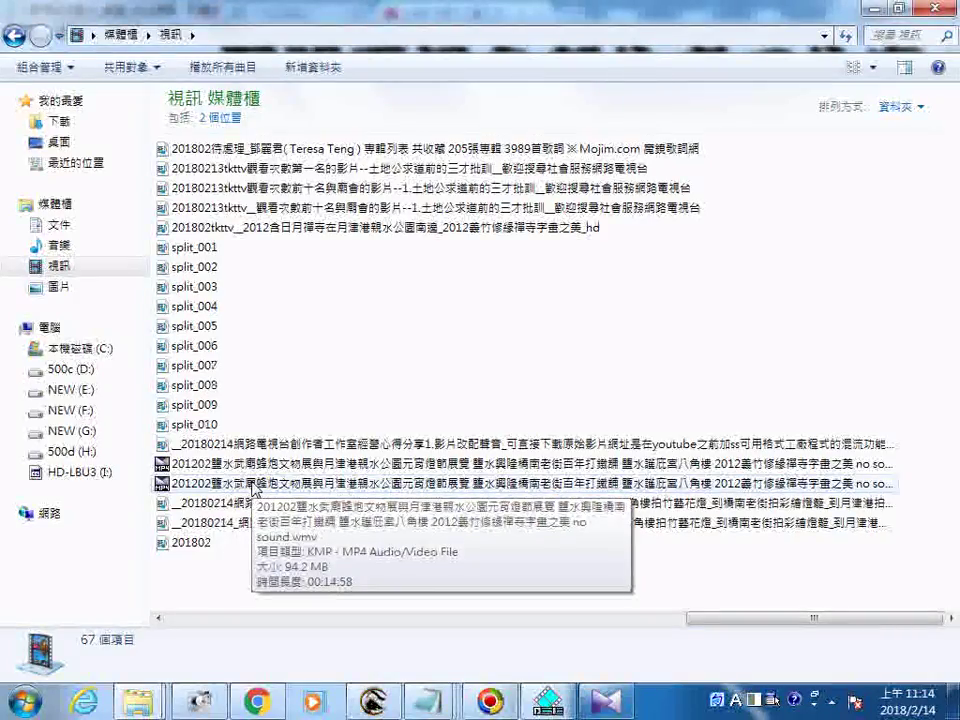
# Step: Inspect the file properties of the two "no sound" copies of the 201202鹽水武廟蜂炮 video
pyautogui.rightClick(253, 484)
pyautogui.click(285, 467)
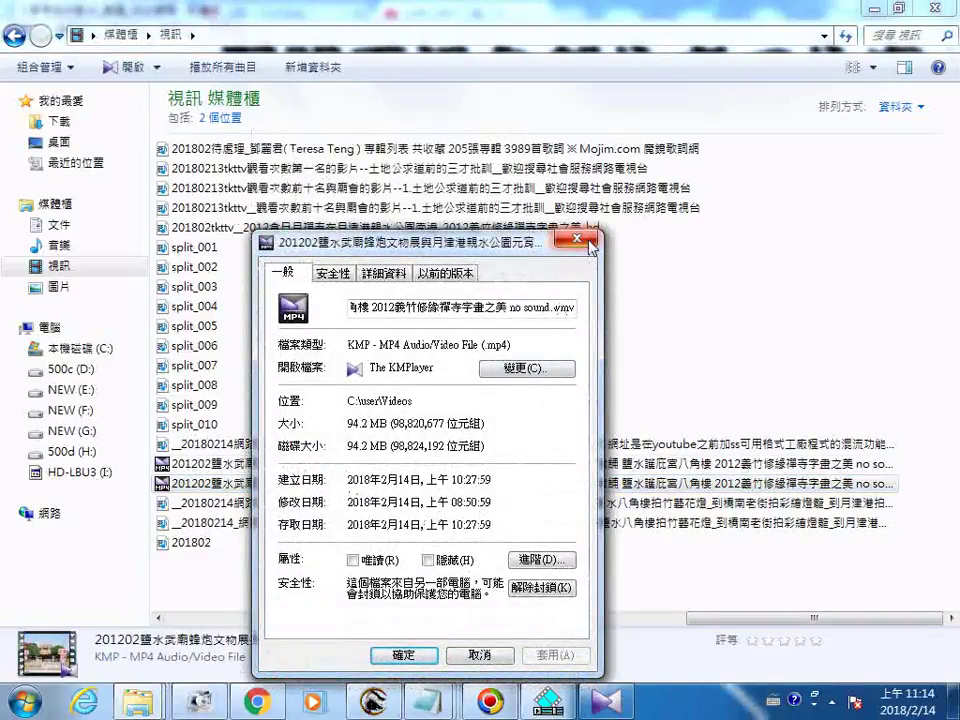
pyautogui.click(588, 242)
pyautogui.rightClick(321, 462)
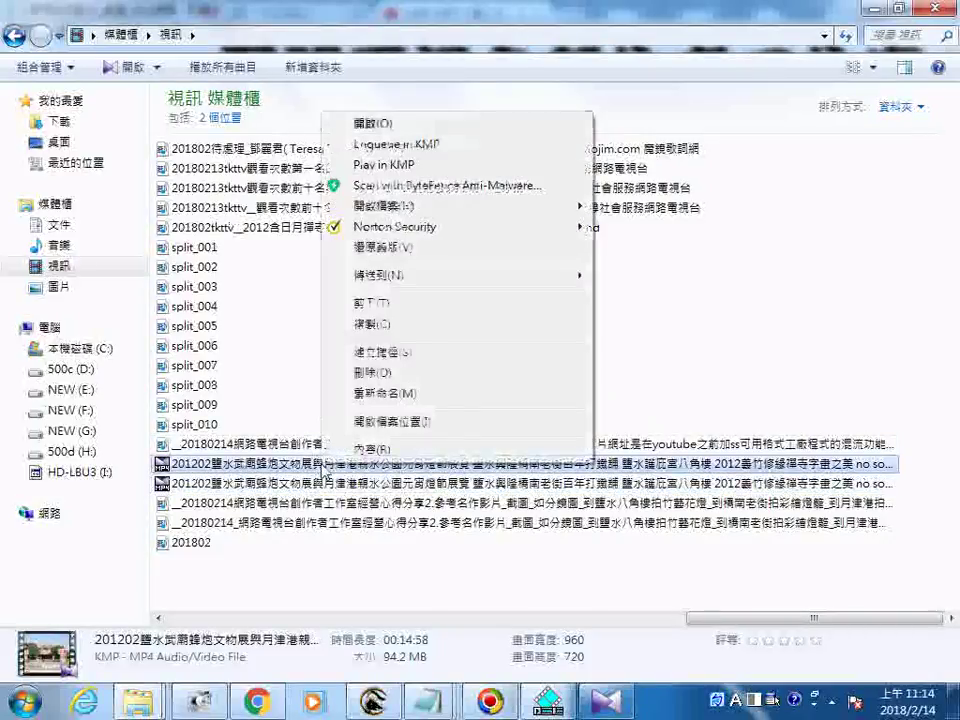
pyautogui.click(362, 450)
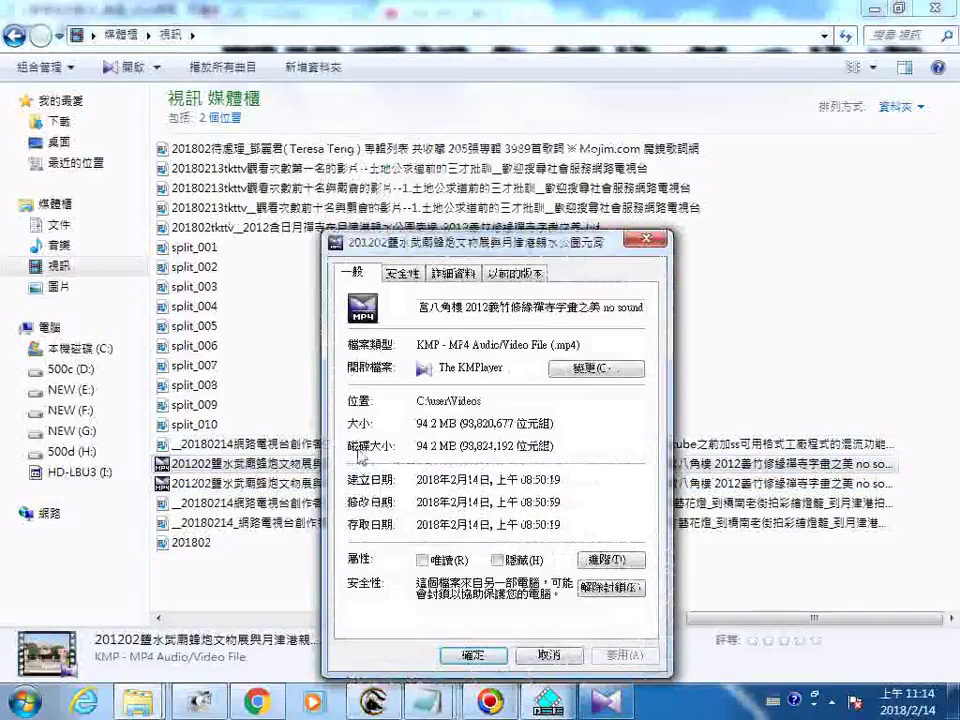
pyautogui.click(646, 241)
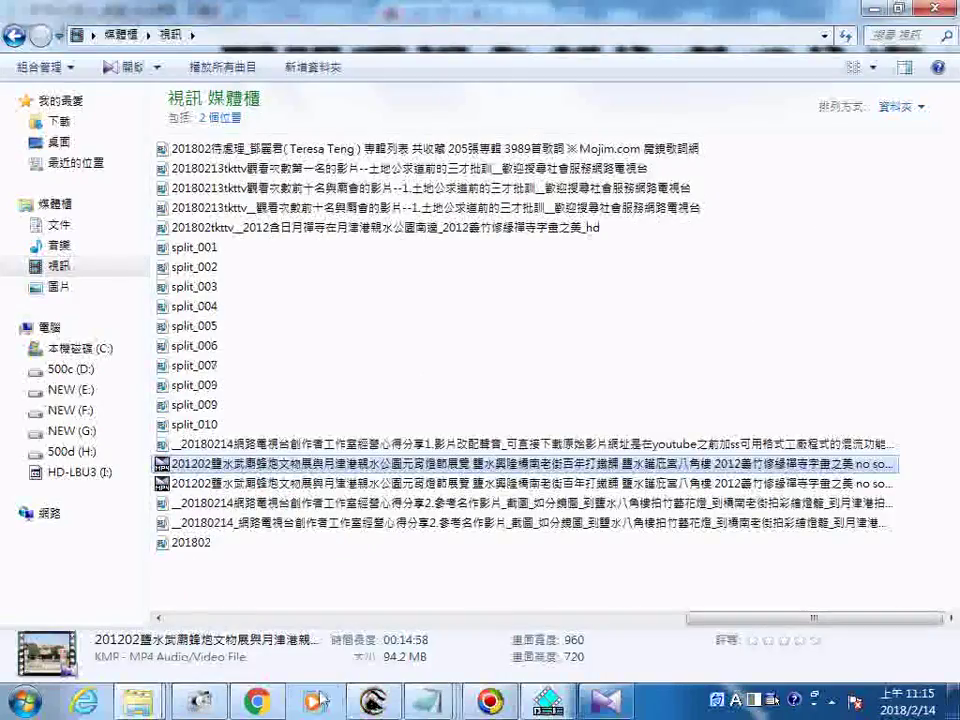
# Step: Switch back to Format Factory, quit it despite the running mux job, and launch it again
pyautogui.click(205, 708)
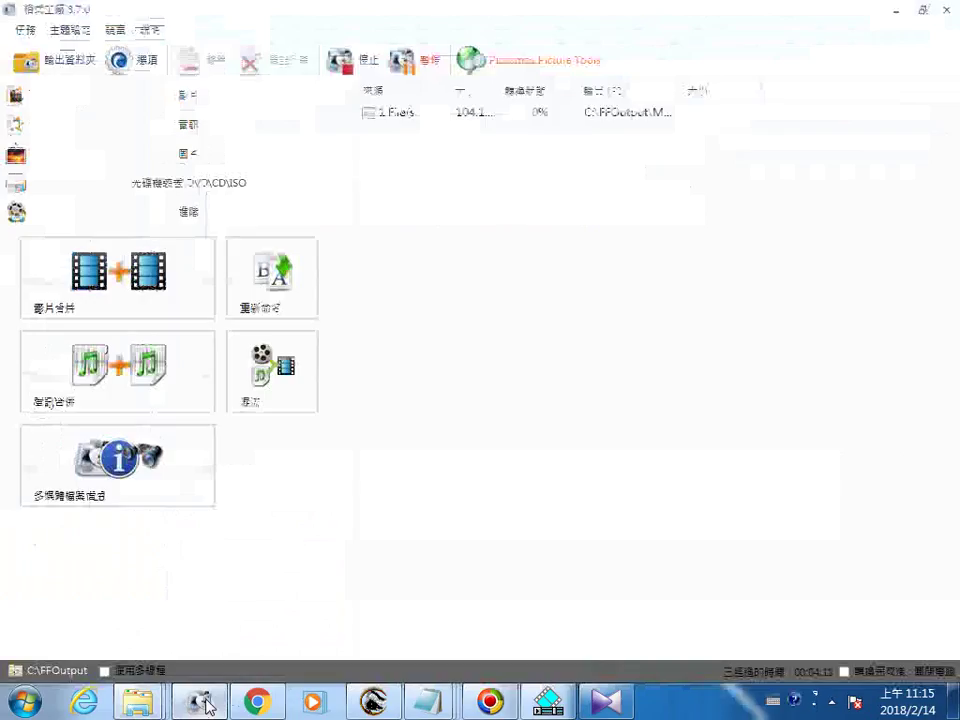
pyautogui.click(946, 10)
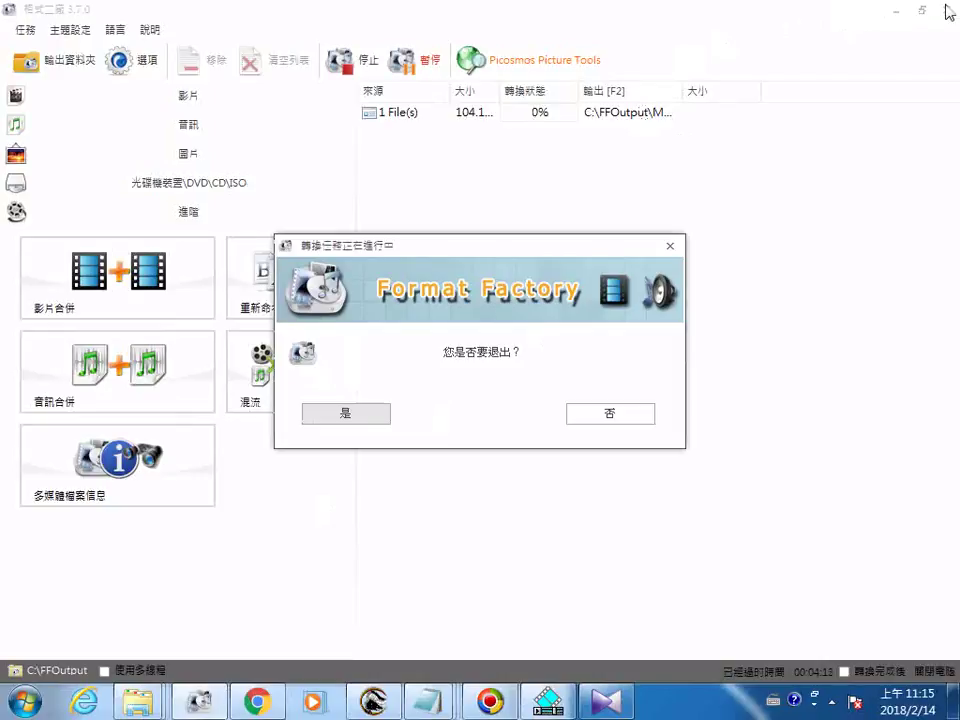
pyautogui.click(333, 414)
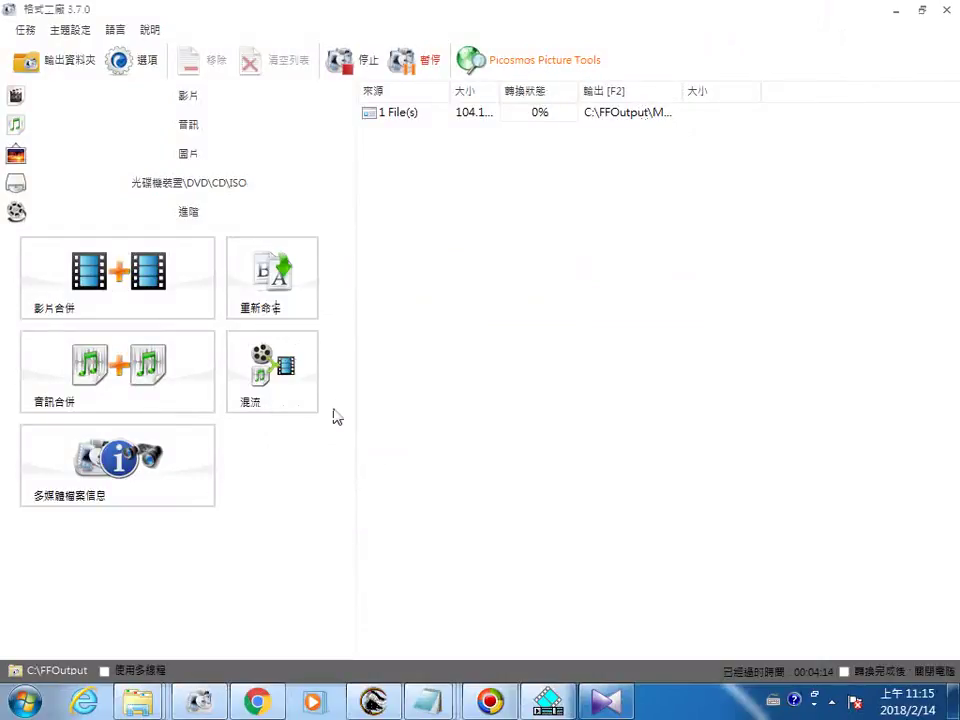
pyautogui.click(200, 700)
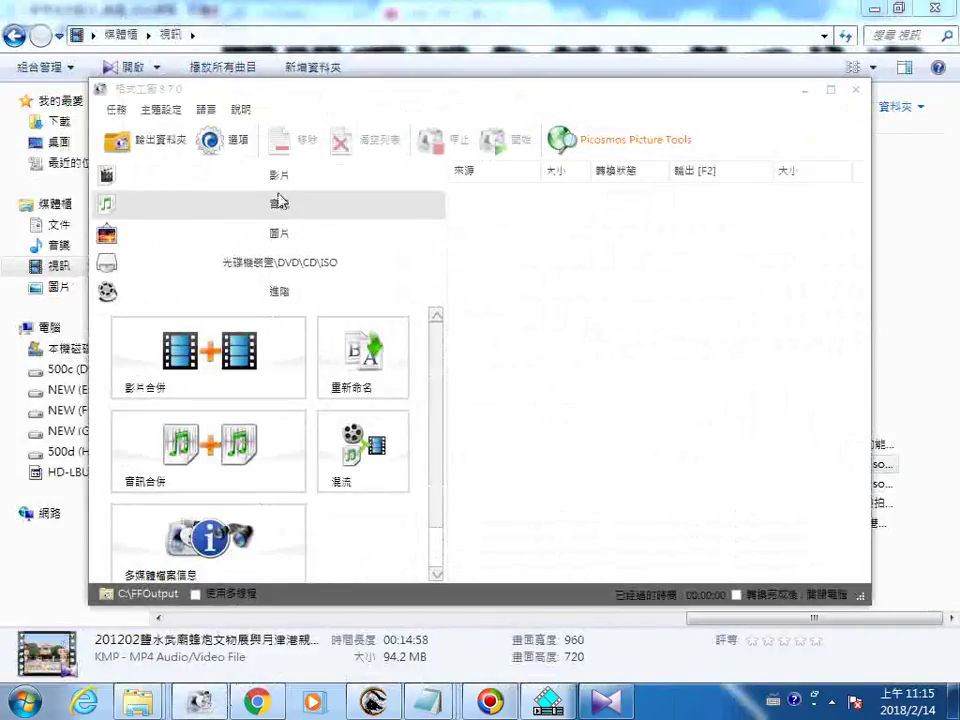
# Step: Set up a video conversion to WMV and add the first "no sound" copy of the 201202鹽水武廟蜂炮 video from the video library
pyautogui.click(276, 174)
pyautogui.click(358, 452)
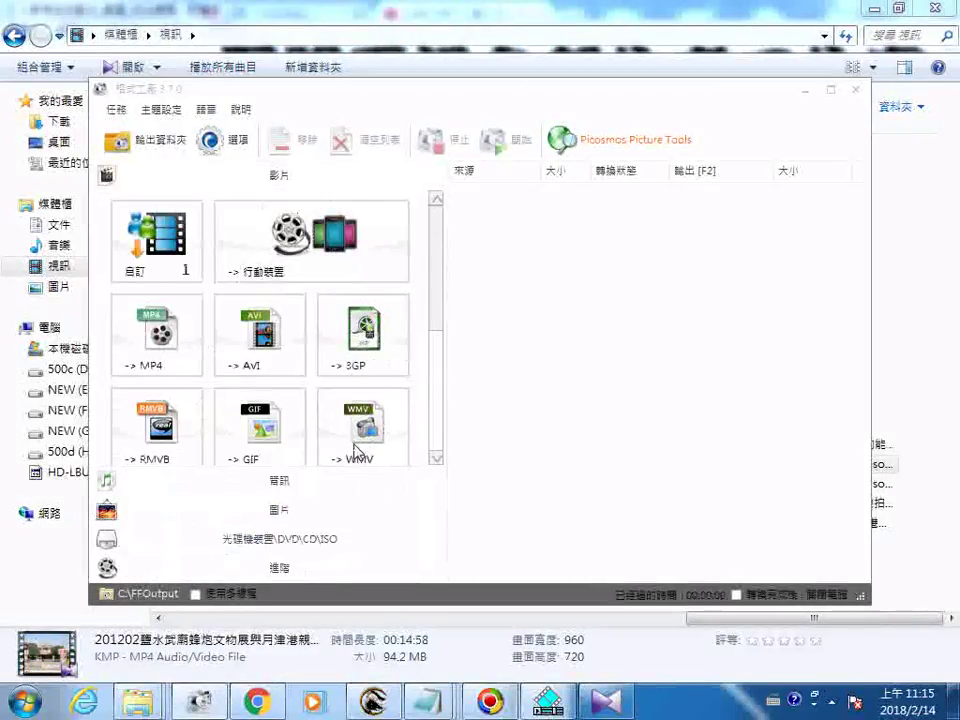
pyautogui.click(140, 702)
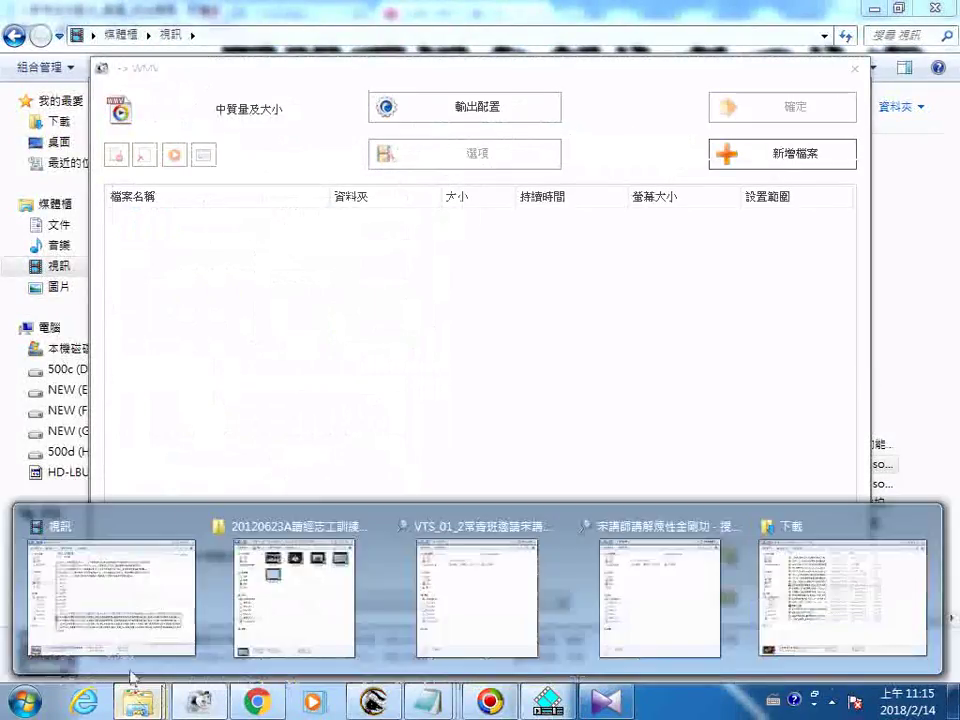
pyautogui.click(130, 542)
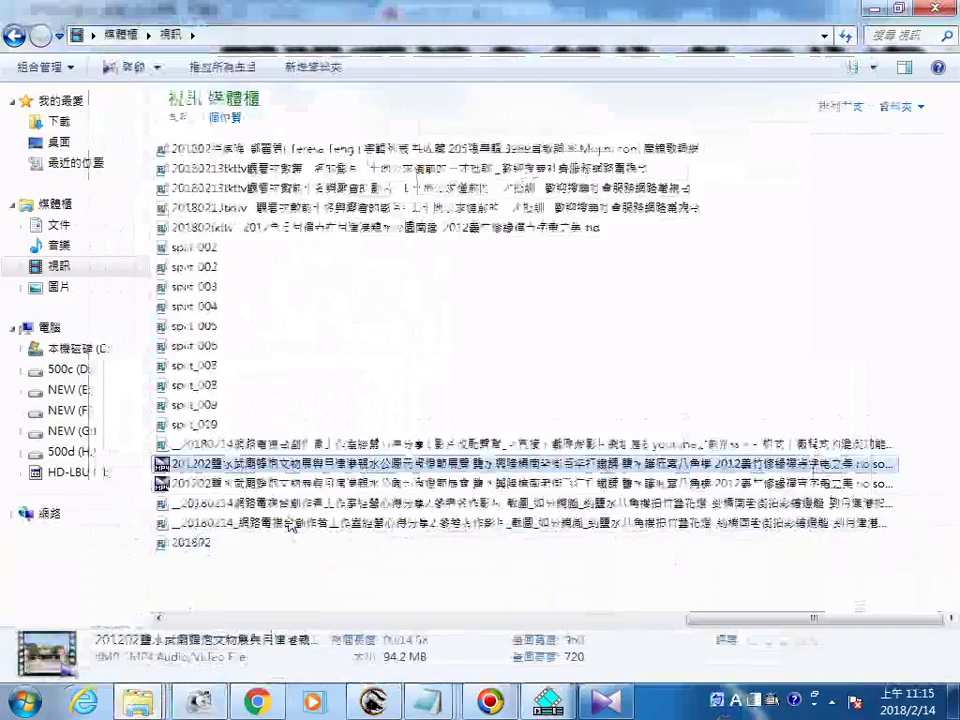
pyautogui.click(289, 470)
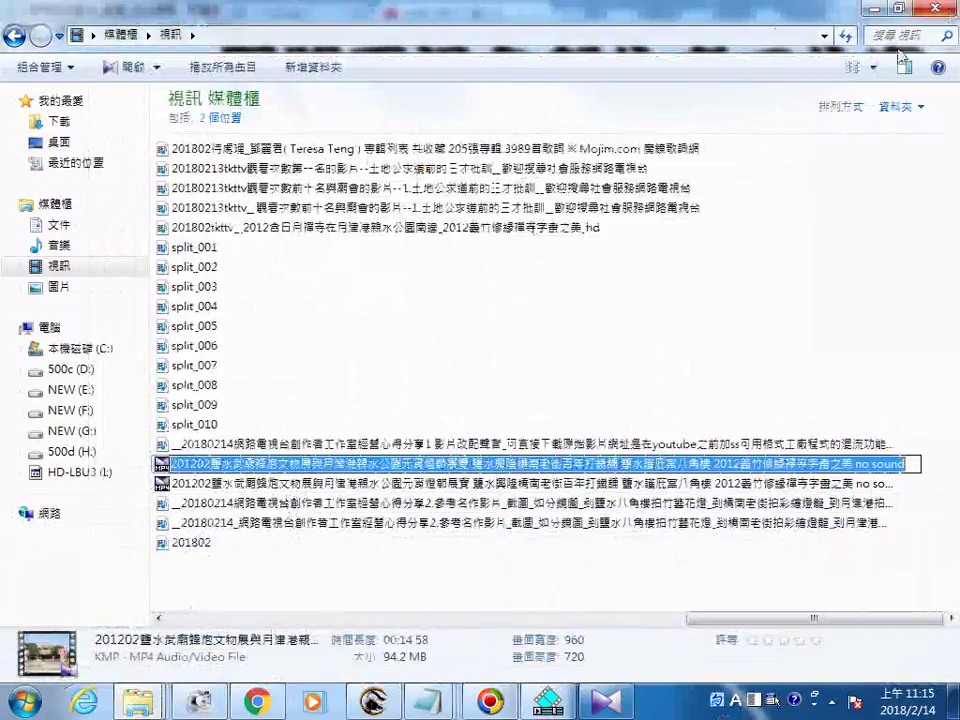
pyautogui.click(897, 8)
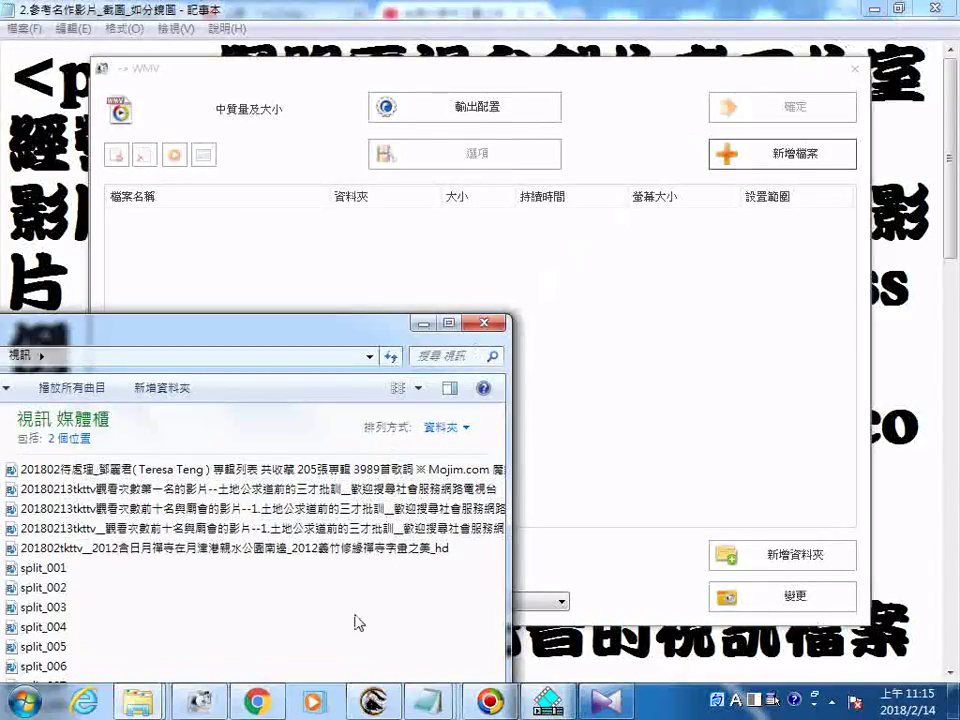
pyautogui.moveTo(233, 314); pyautogui.dragTo(341, 72)
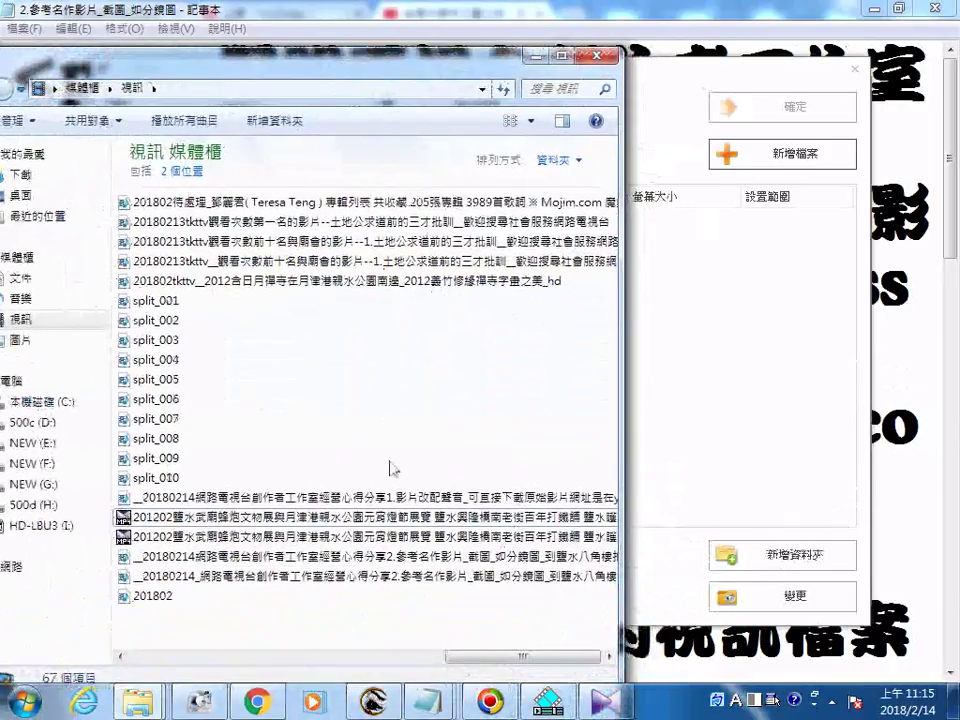
pyautogui.moveTo(392, 517); pyautogui.dragTo(533, 284)
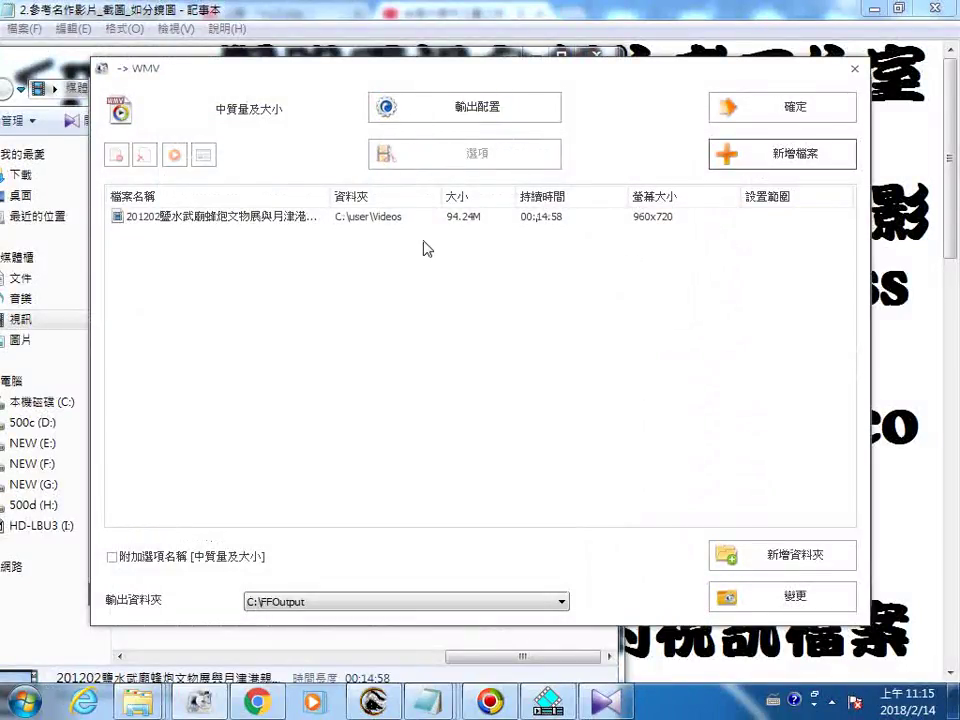
# Step: Inspect the WMV output settings for the added video and close them without changes
pyautogui.click(367, 217)
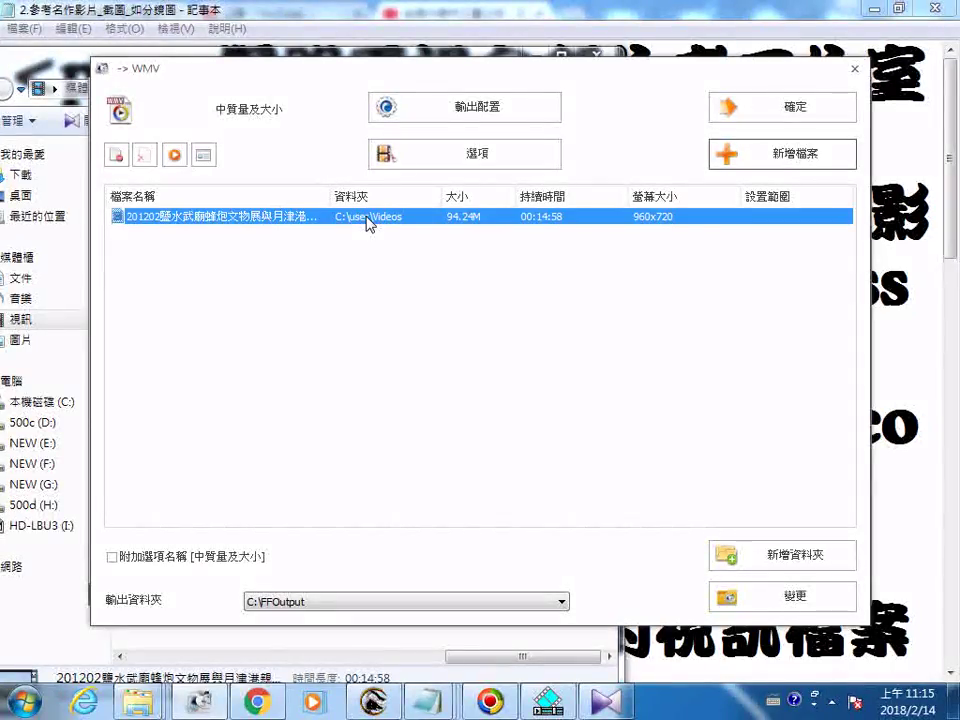
pyautogui.click(445, 118)
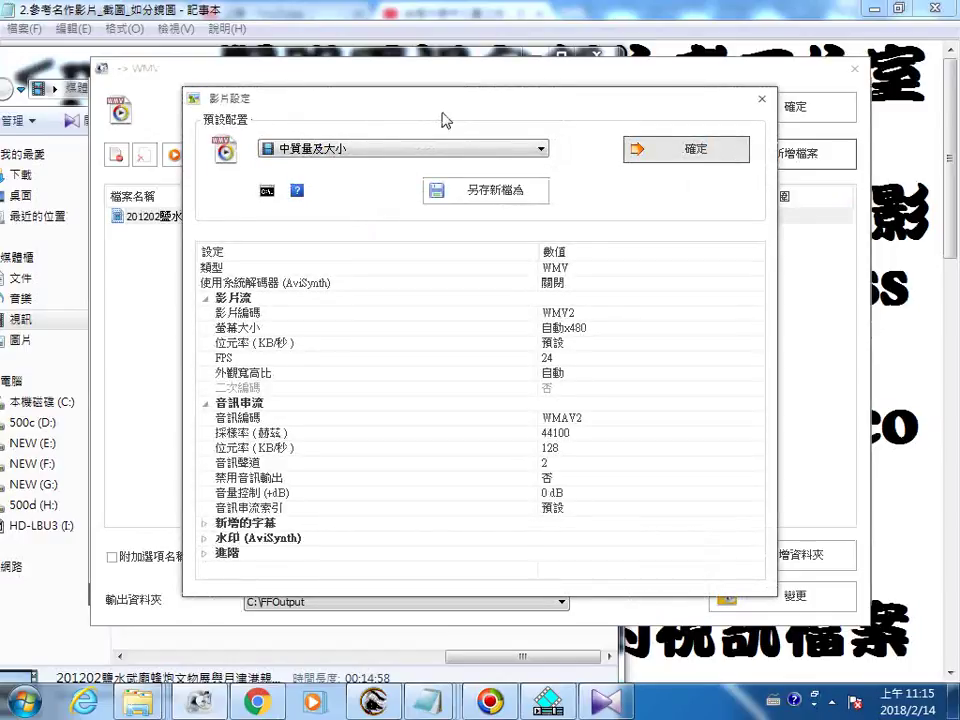
pyautogui.click(763, 100)
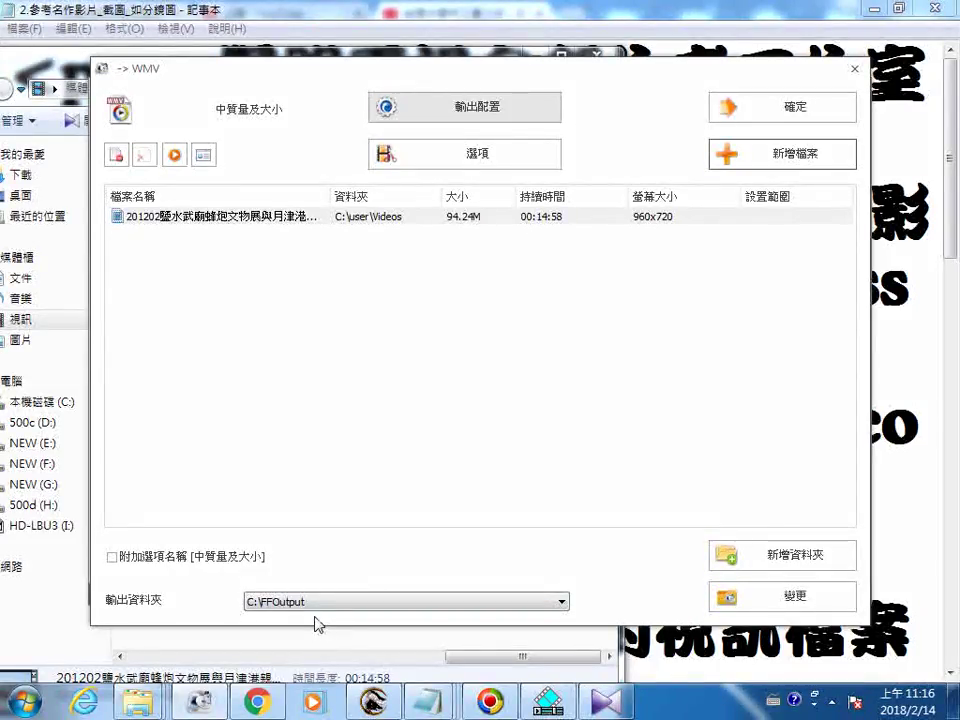
# Step: Open the C:\FFOutput folder in a new Windows Explorer window
pyautogui.click(138, 703)
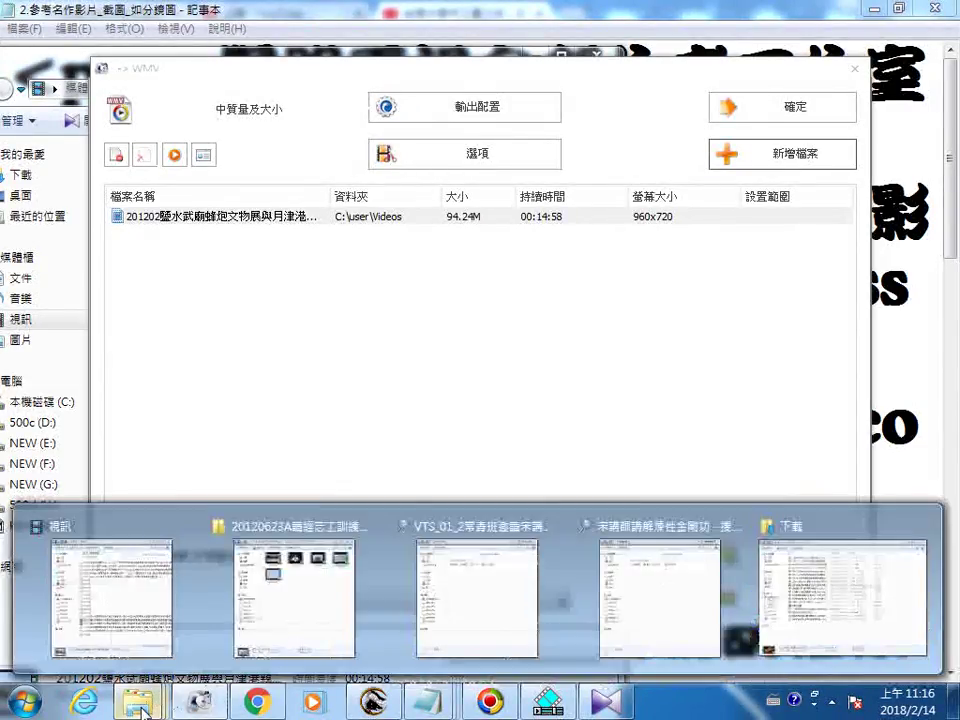
pyautogui.moveTo(75, 556)
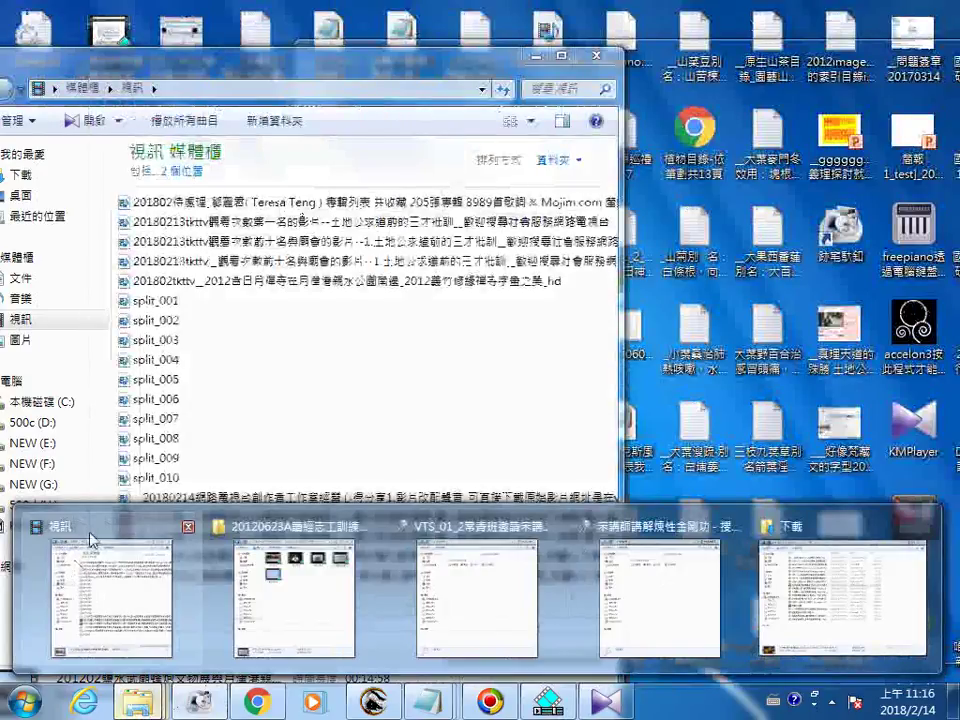
pyautogui.moveTo(286, 530)
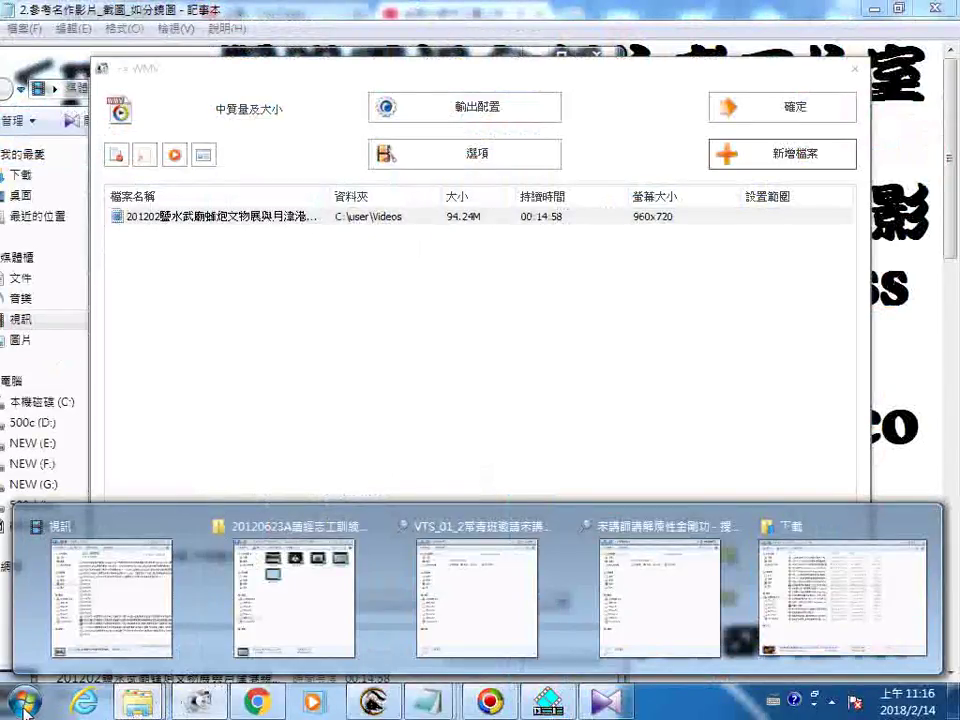
pyautogui.click(24, 704)
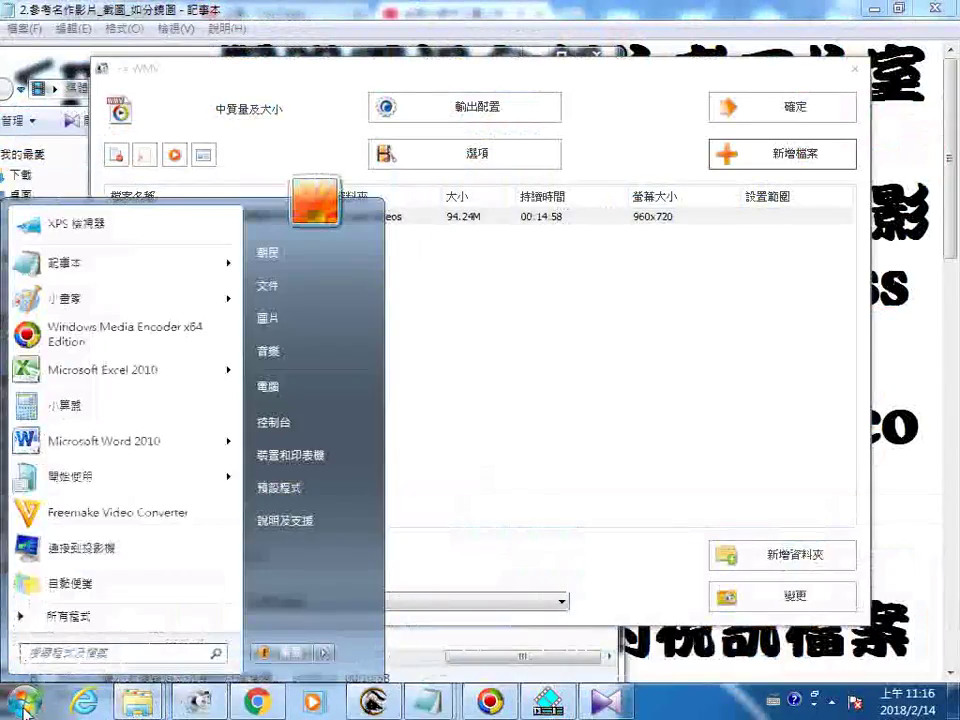
pyautogui.click(270, 288)
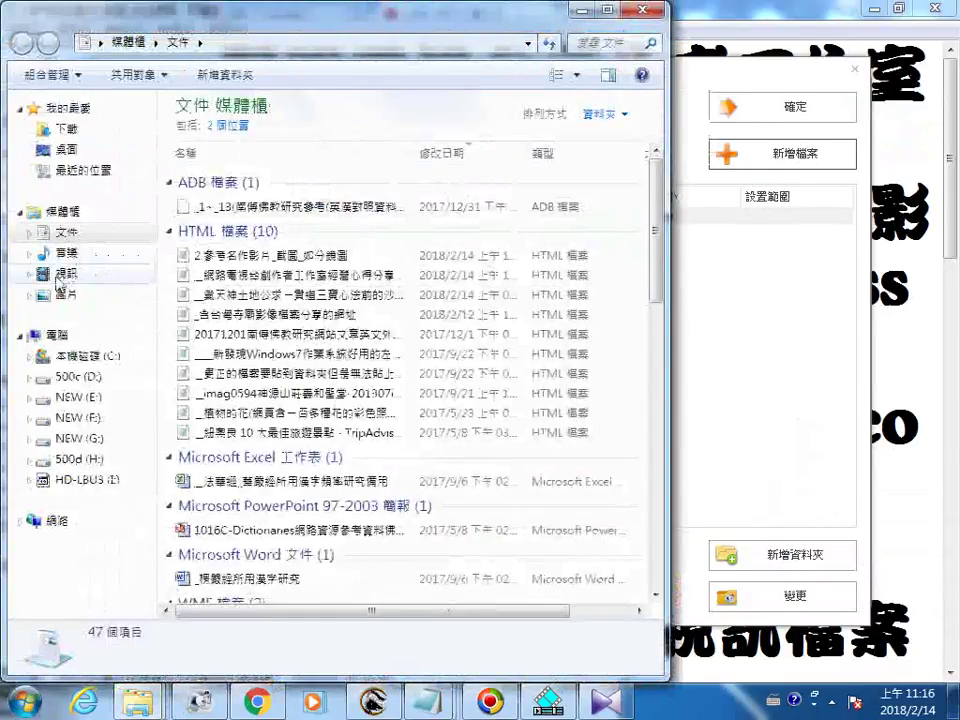
pyautogui.click(100, 357)
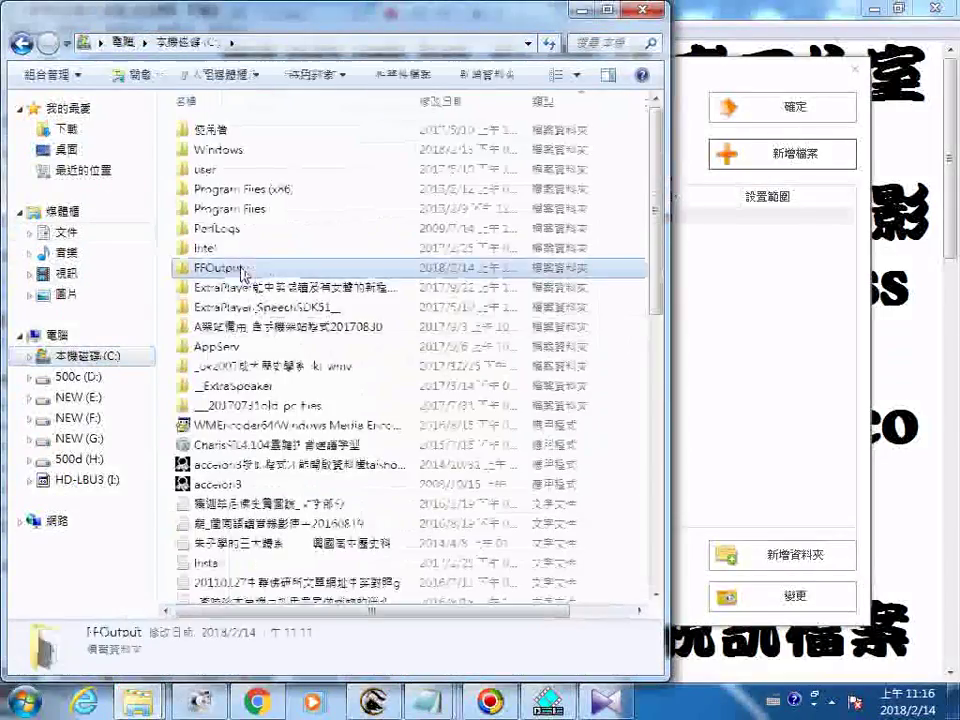
pyautogui.doubleClick(243, 272)
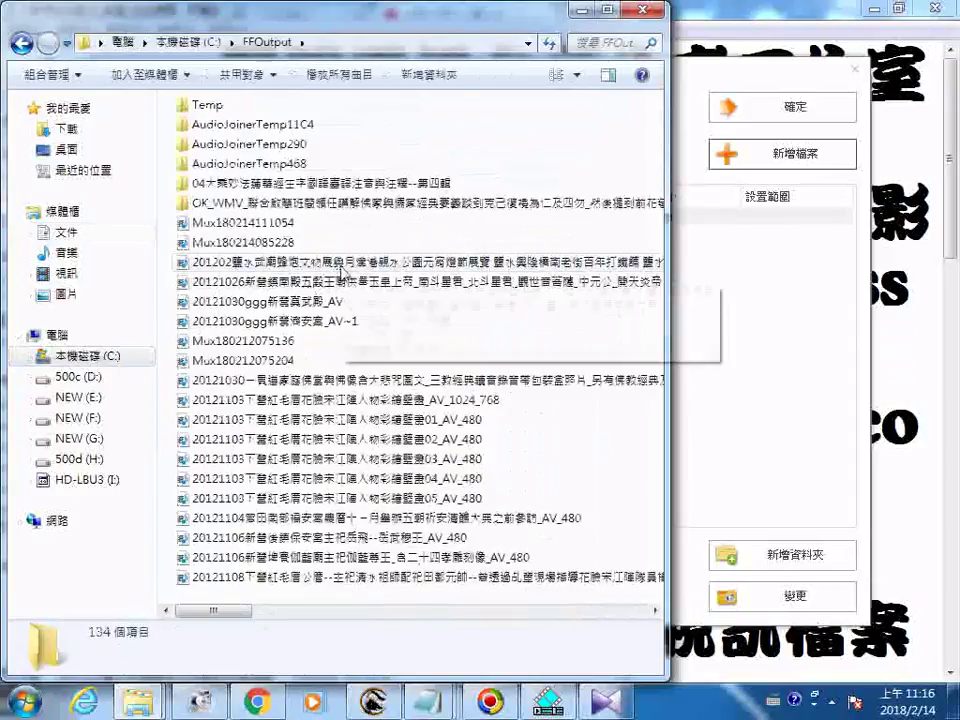
pyautogui.scroll(-5, 342, 272)
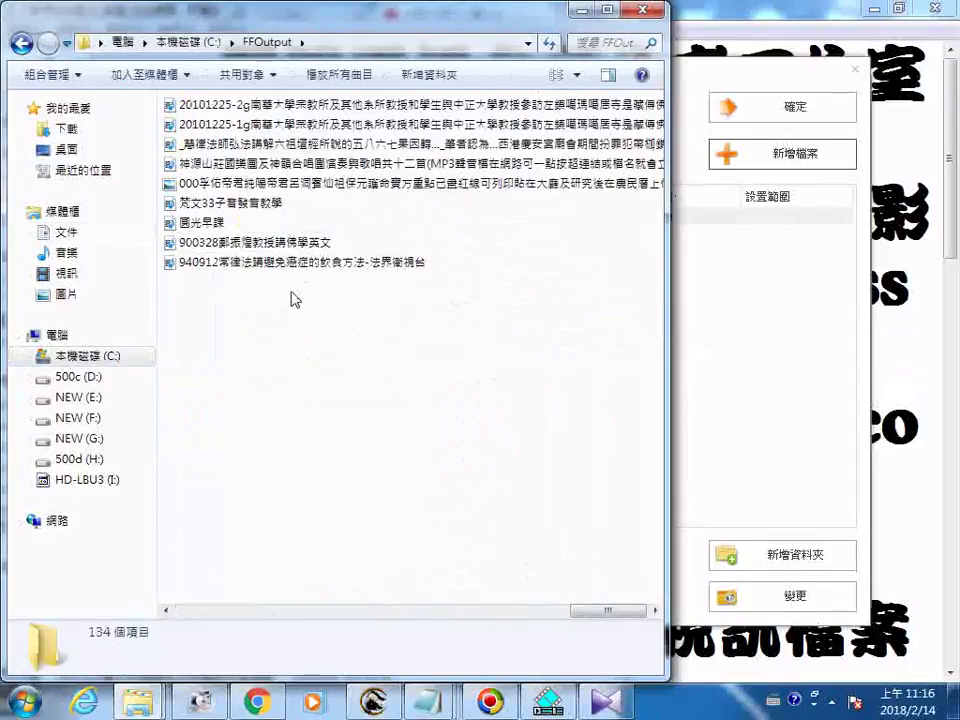
pyautogui.scroll(2, 292, 299)
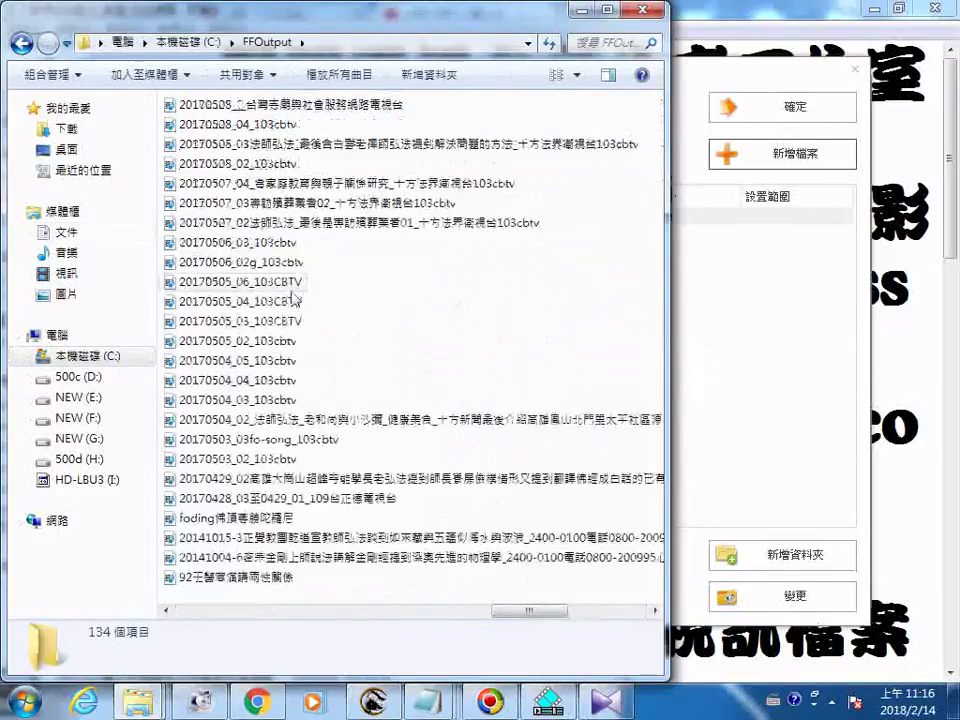
pyautogui.scroll(5, 295, 298)
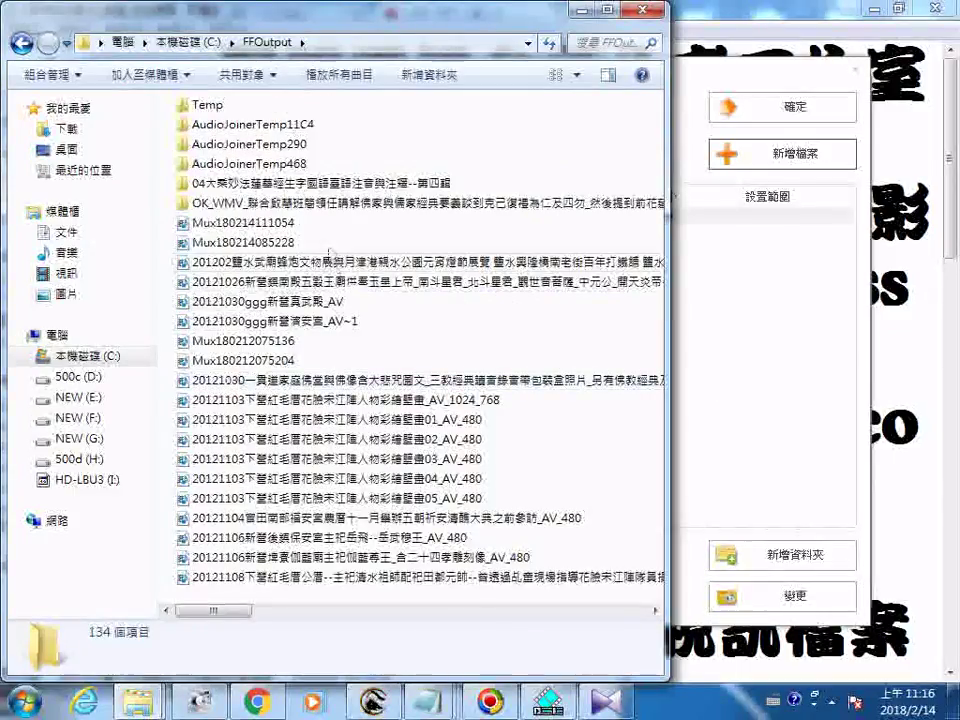
pyautogui.click(278, 224)
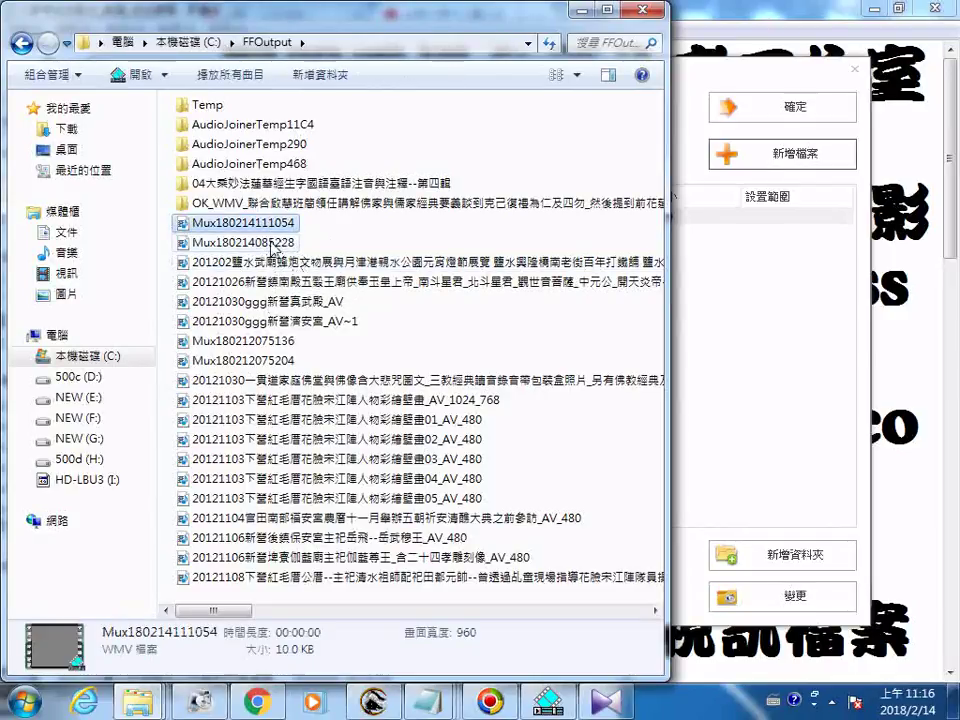
pyautogui.keyDown('shift'); pyautogui.click(268, 242); pyautogui.keyUp('shift')
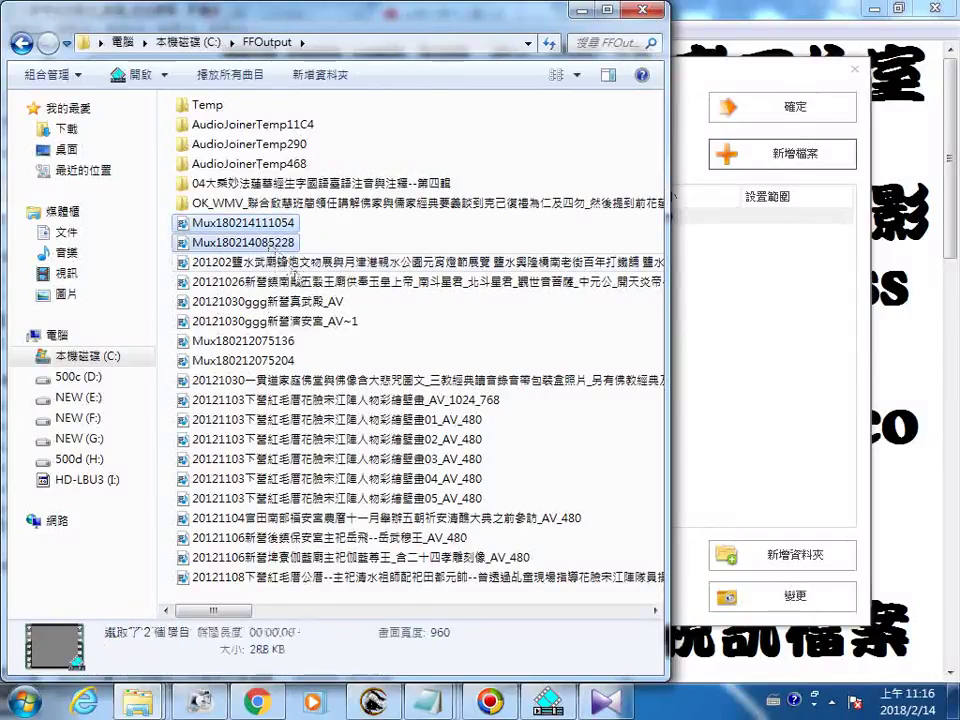
pyautogui.press('Delete')
pyautogui.click(551, 369)
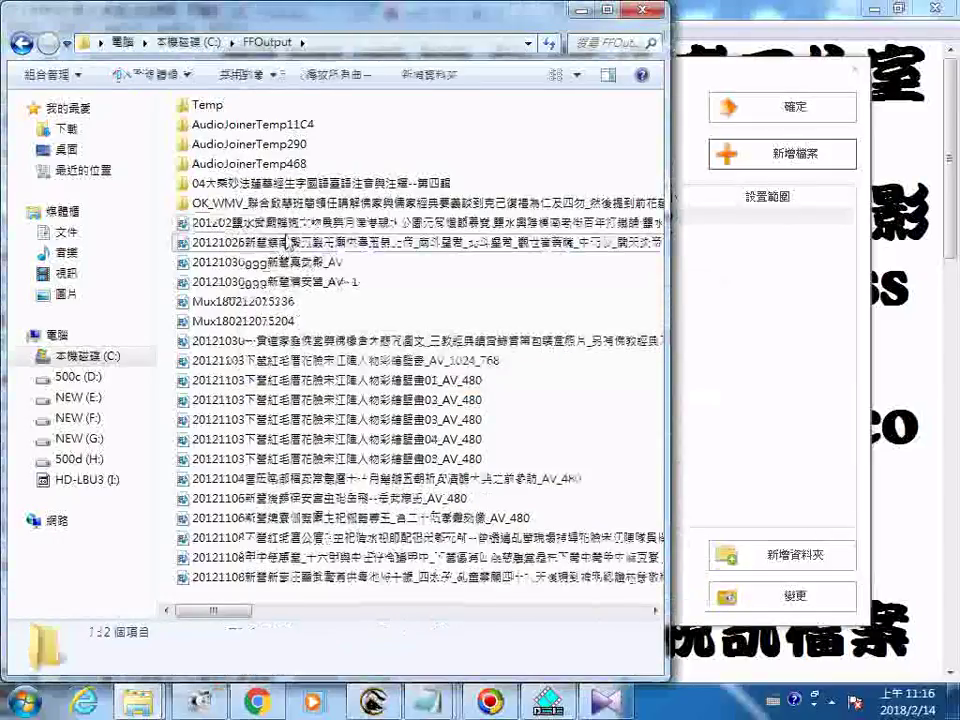
# Step: Rename the 201202鹽水武廟蜂炮 WMV file in FFOutput so that its name ends with "_no sound"
pyautogui.click(318, 226)
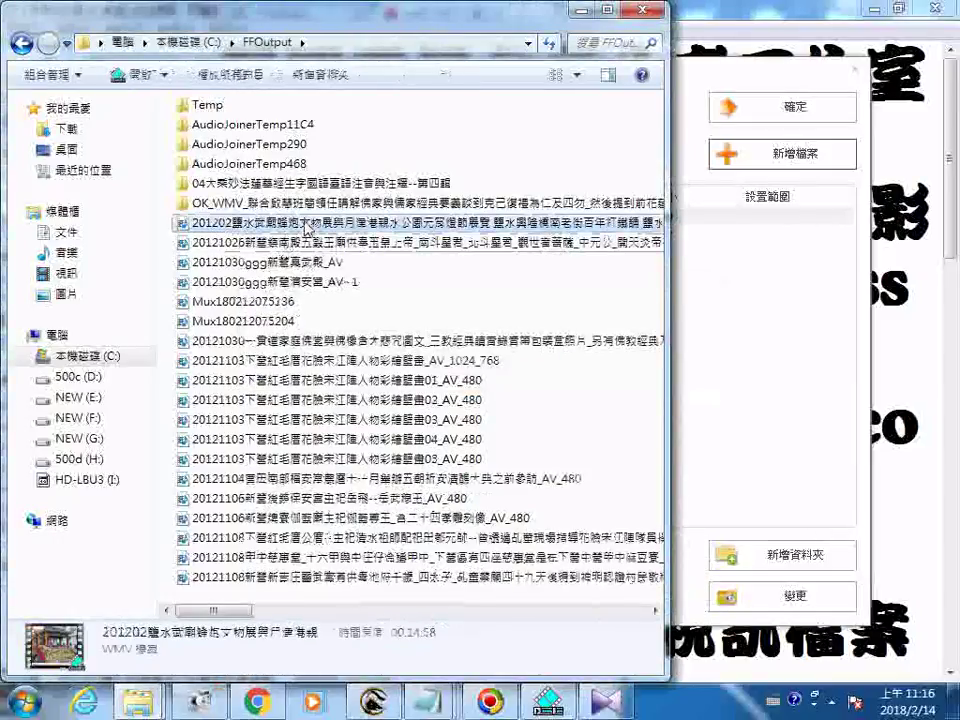
pyautogui.click(318, 228)
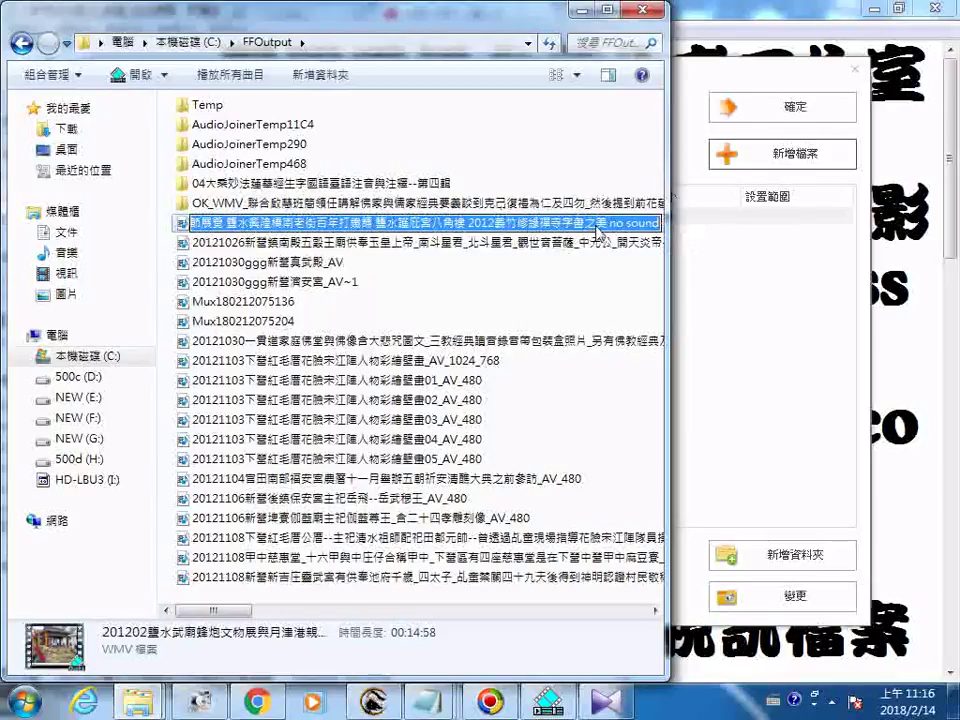
pyautogui.doubleClick(603, 223)
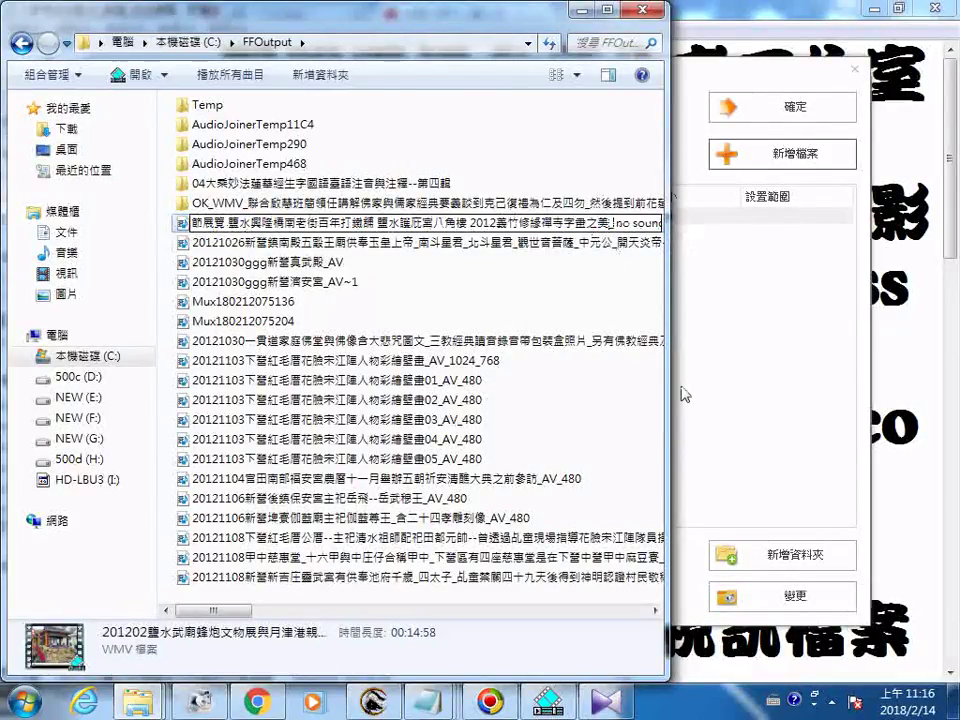
pyautogui.press('Return')
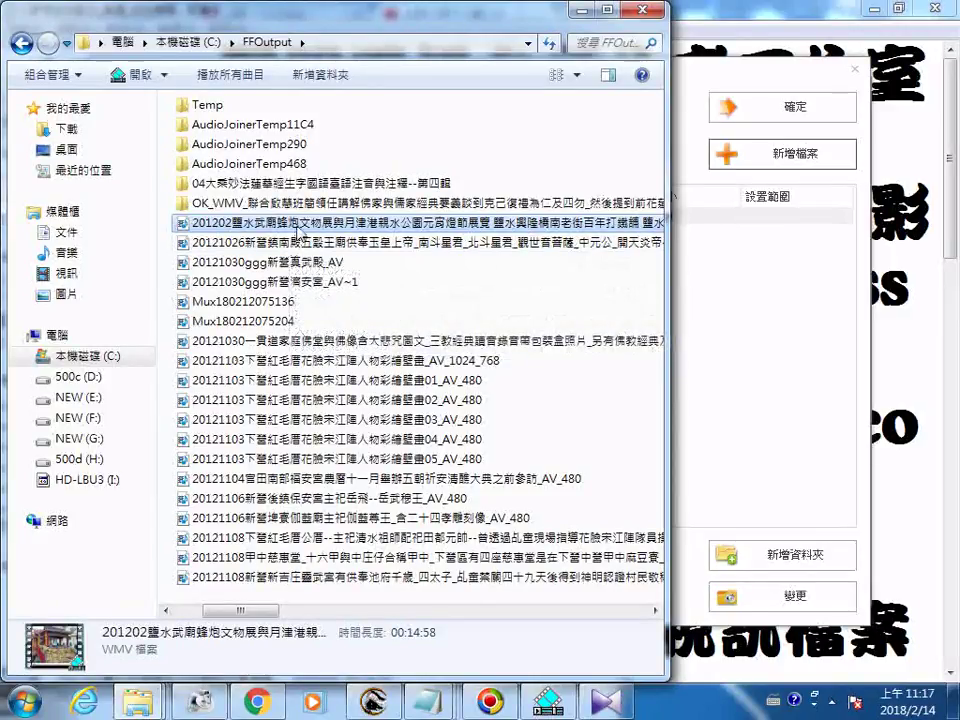
pyautogui.press('F2')
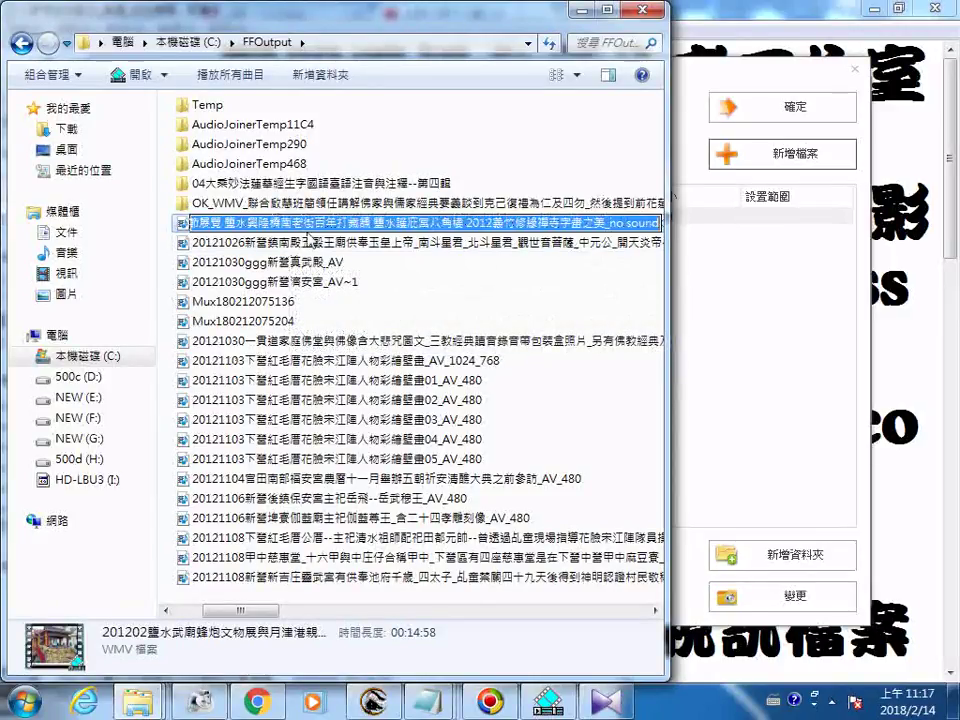
pyautogui.click(183, 228)
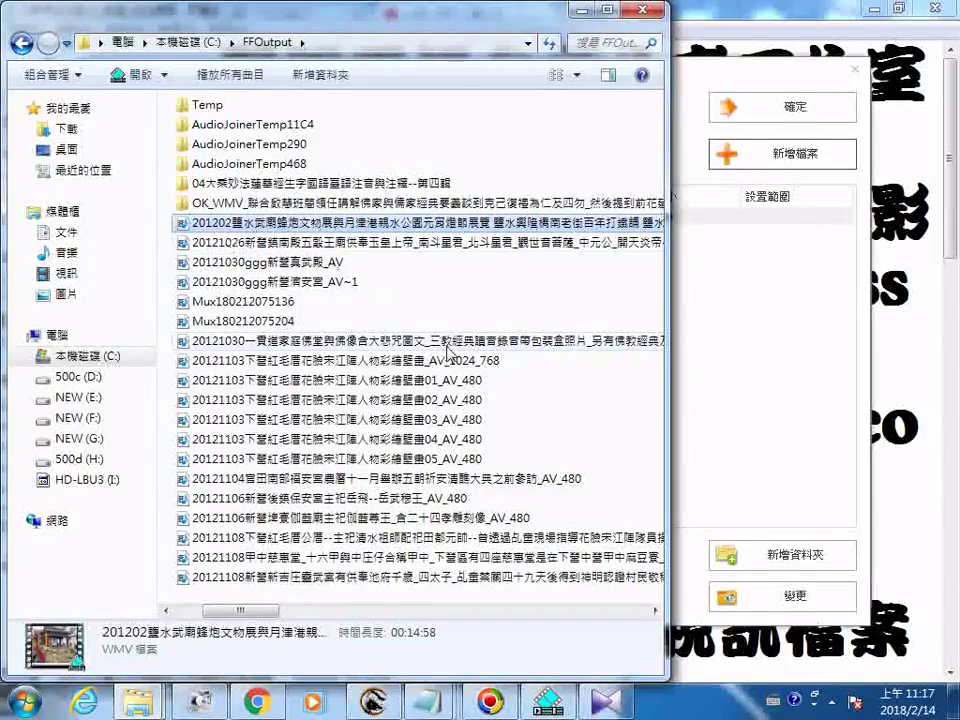
pyautogui.click(288, 307)
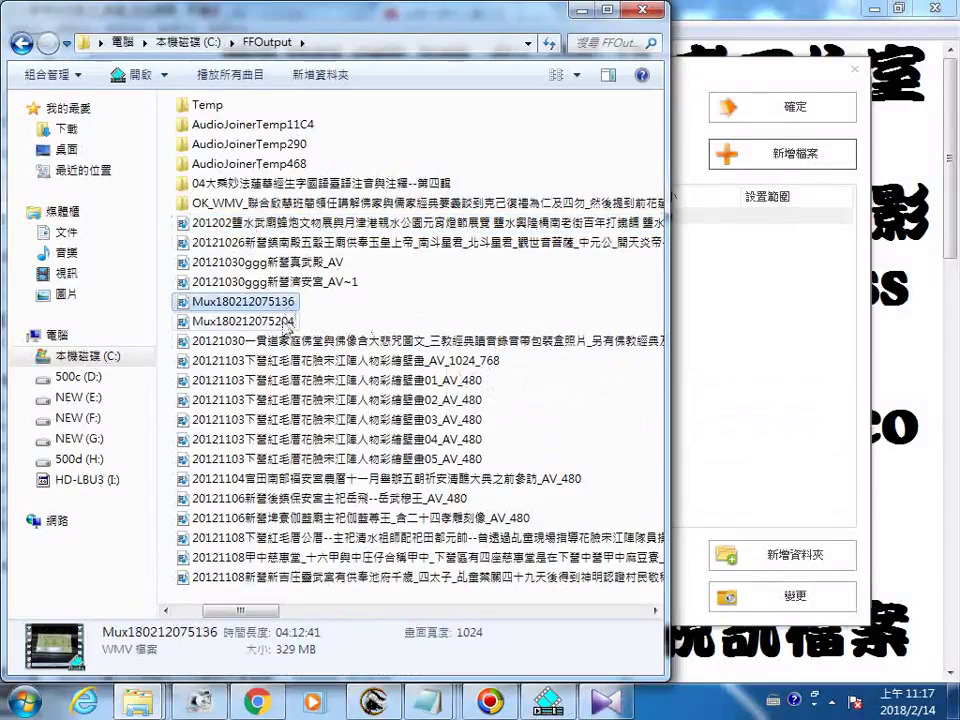
pyautogui.click(287, 324)
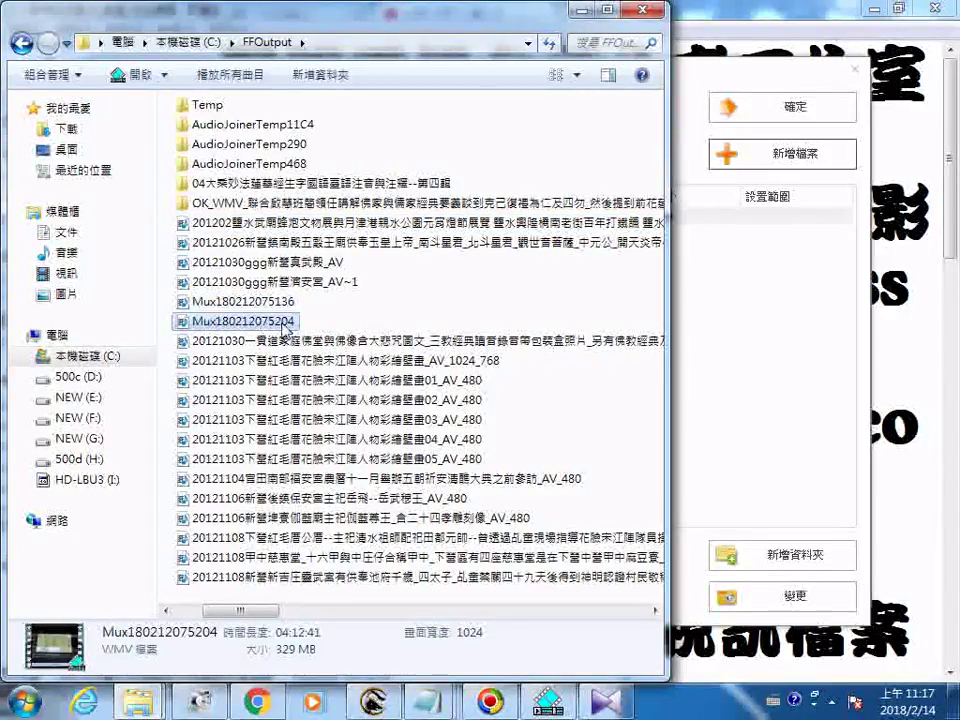
pyautogui.click(287, 324)
pyautogui.click(279, 305)
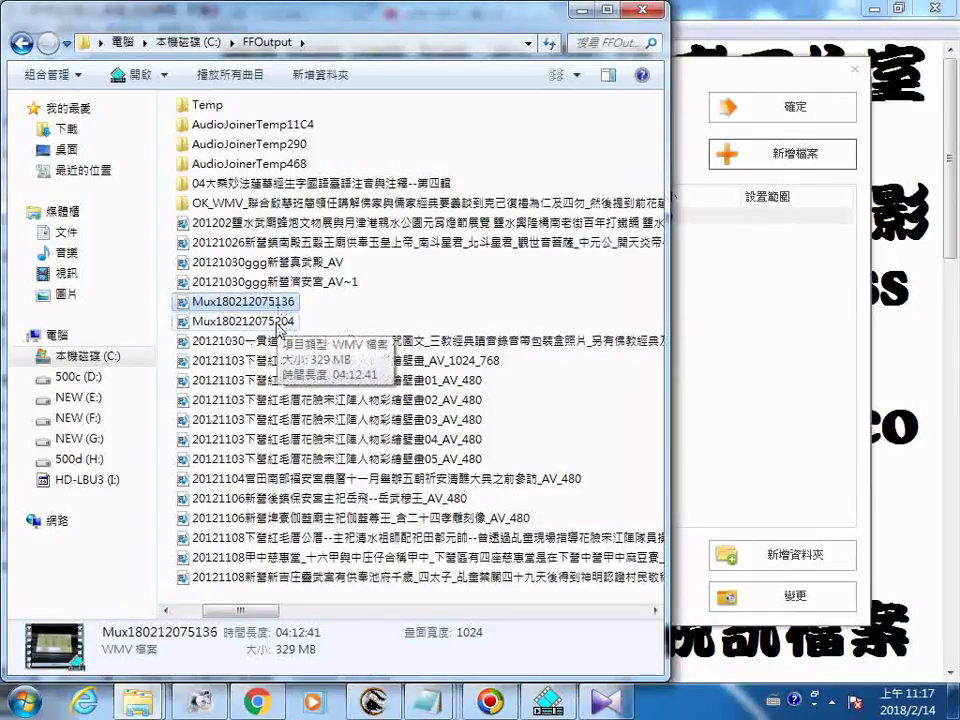
pyautogui.keyDown('shift'); pyautogui.click(280, 324); pyautogui.keyUp('shift')
pyautogui.press('Delete')
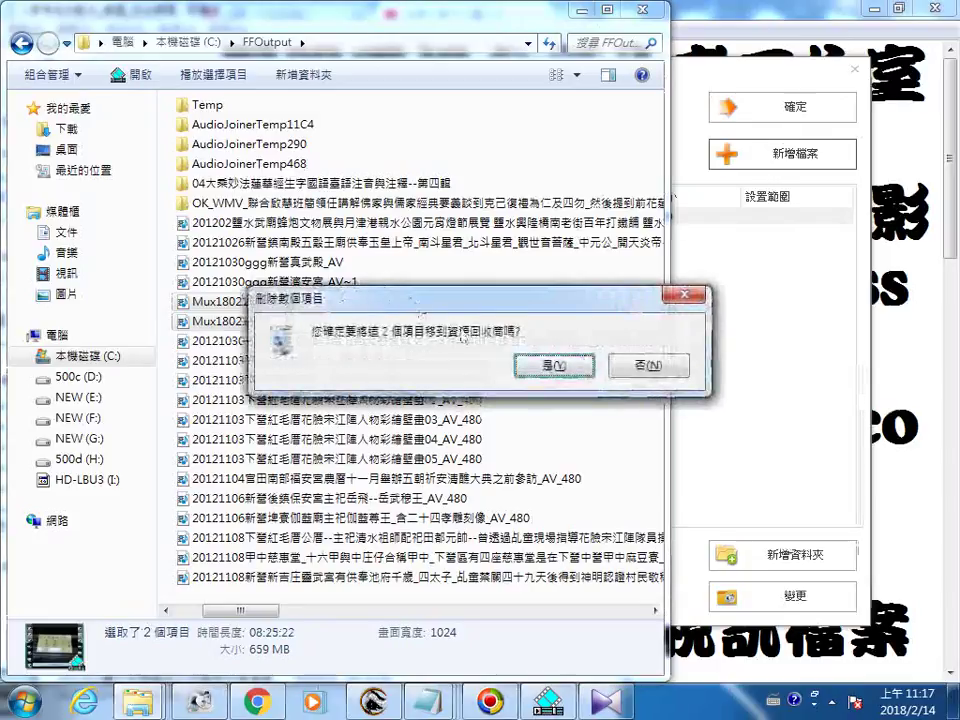
pyautogui.click(535, 366)
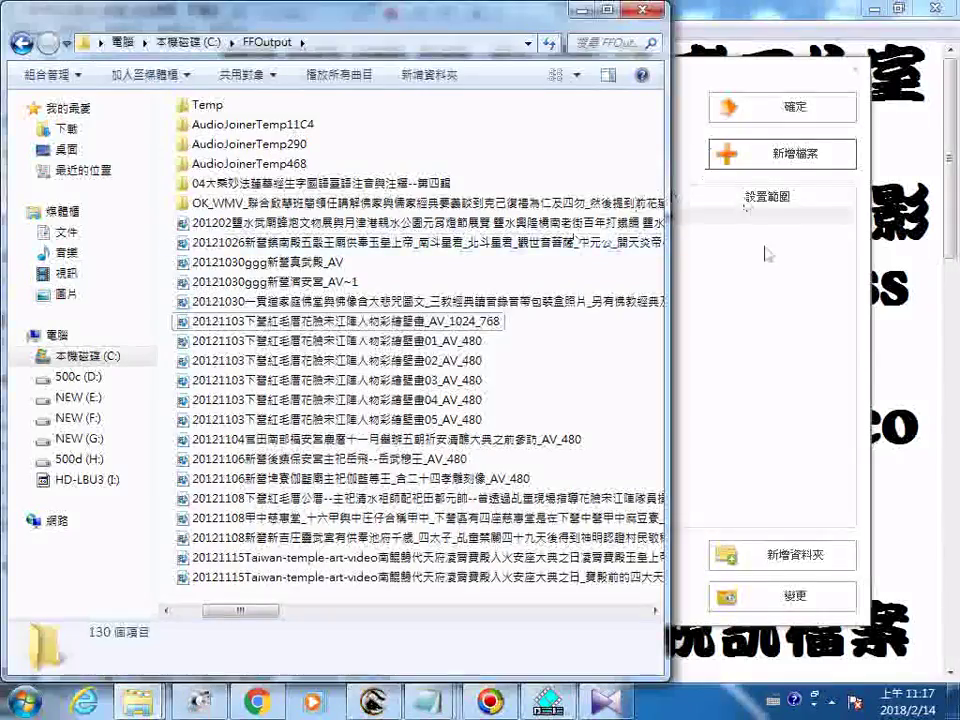
# Step: Return to the WMV conversion dialog in Format Factory and close it without queuing the video
pyautogui.click(776, 354)
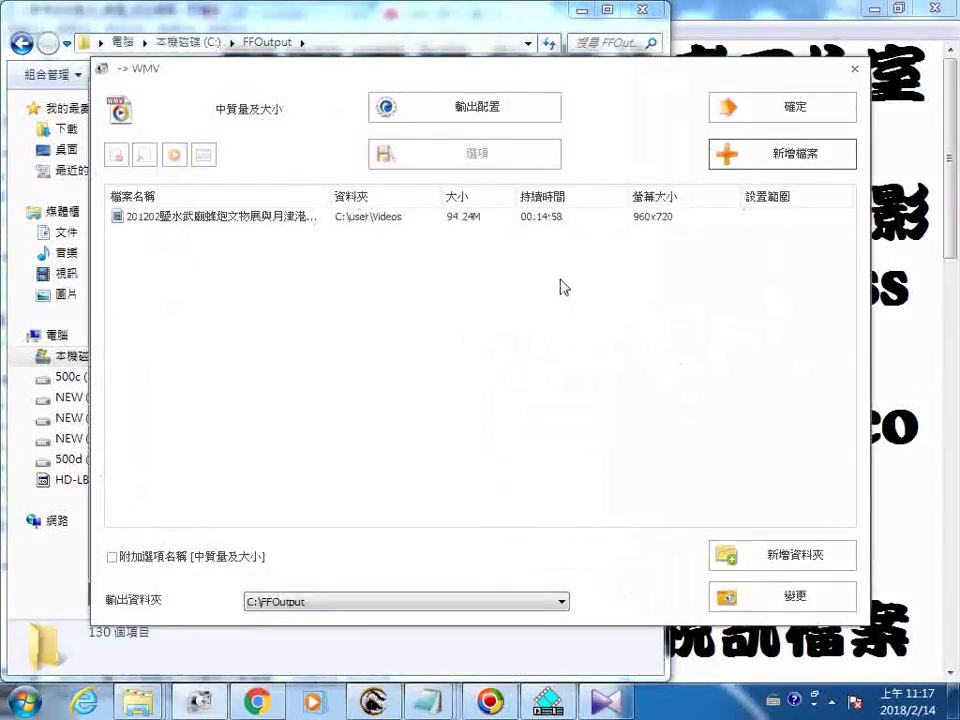
pyautogui.click(854, 70)
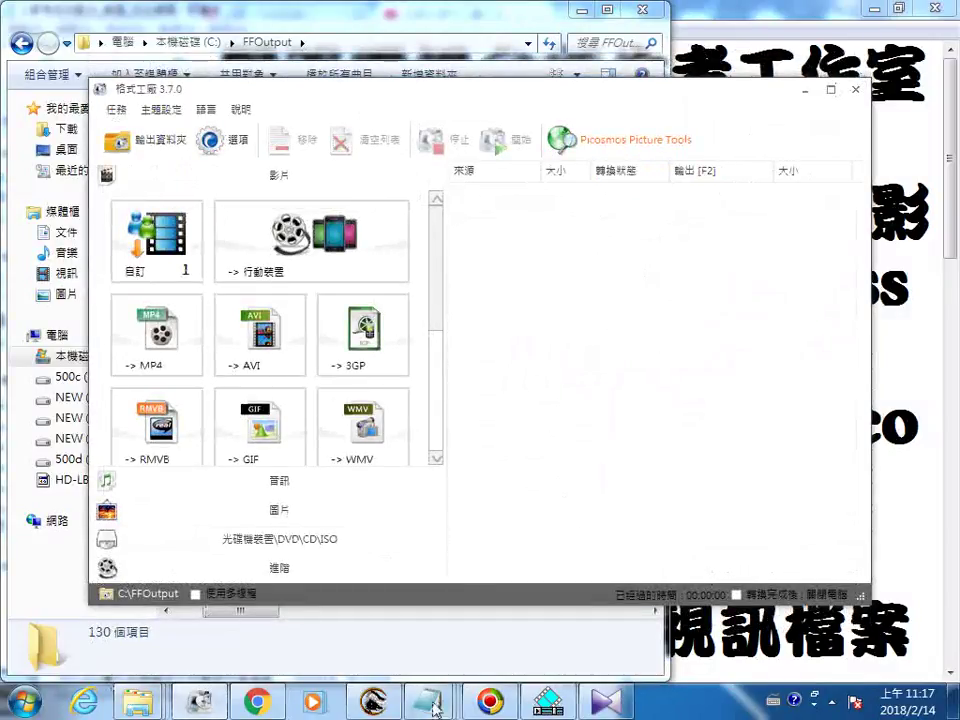
pyautogui.moveTo(257, 703)
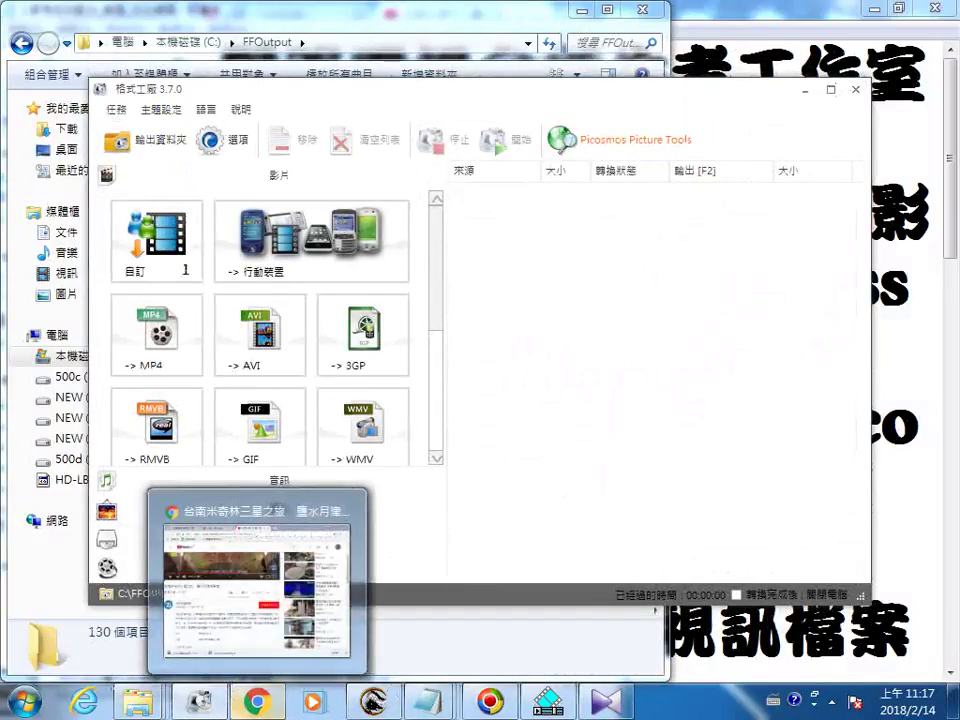
pyautogui.moveTo(492, 703)
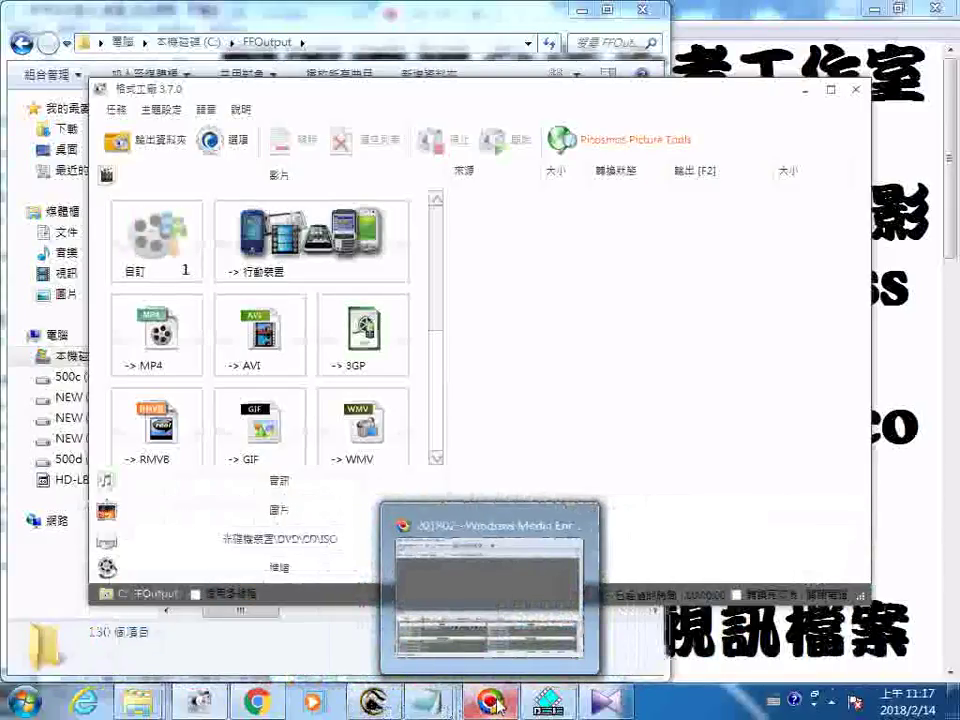